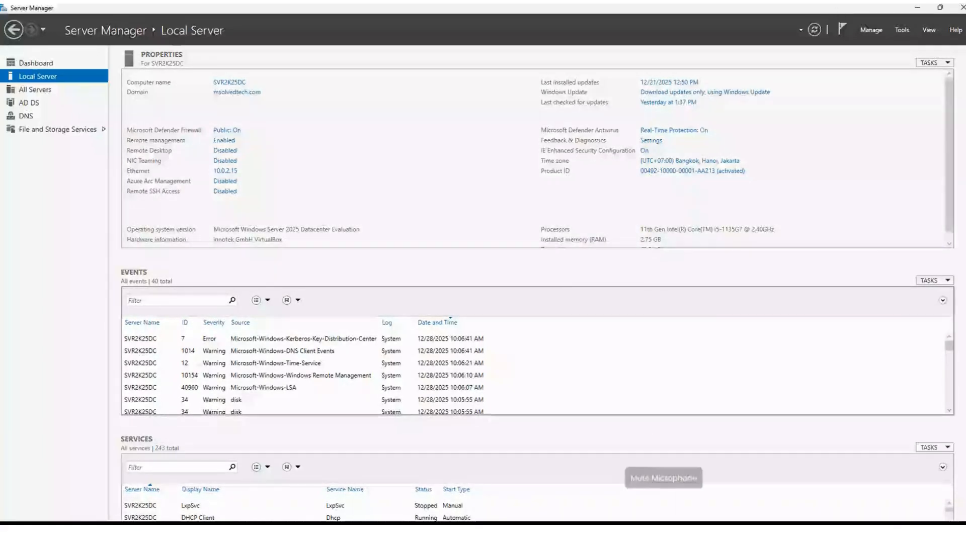
Switch to the ServerRODC (2026) virtual machine and bring up its Server Manager window
mouse_move(601, 534)
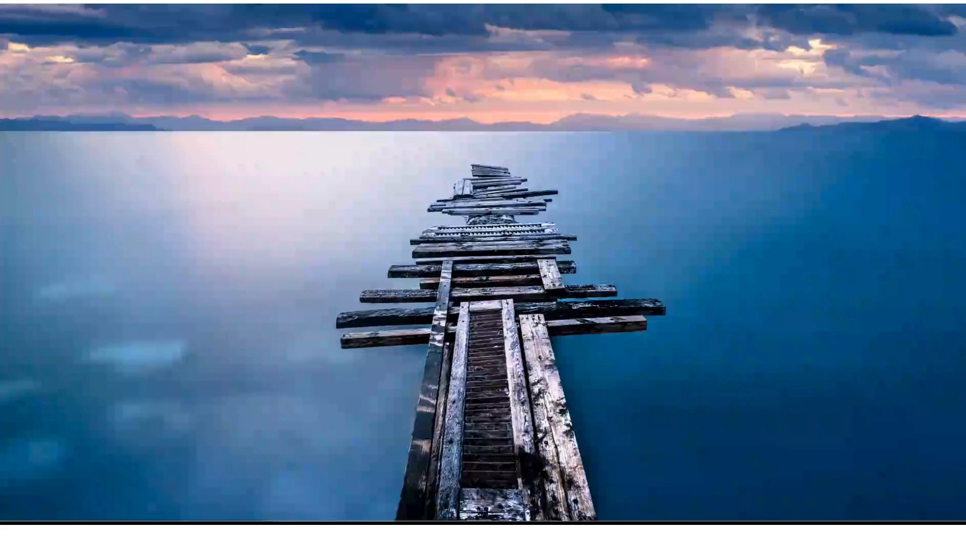
mouse_move(629, 533)
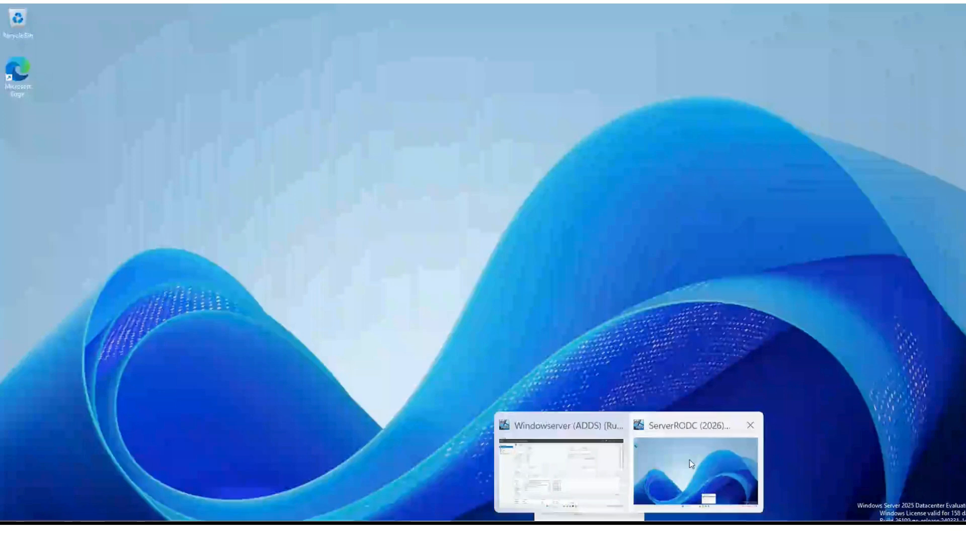
left_click(687, 459)
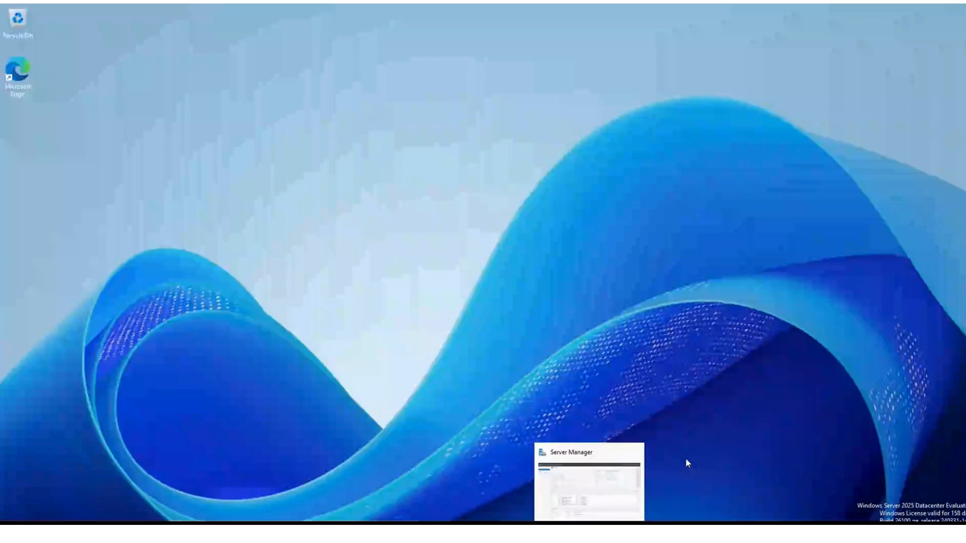
left_click(588, 486)
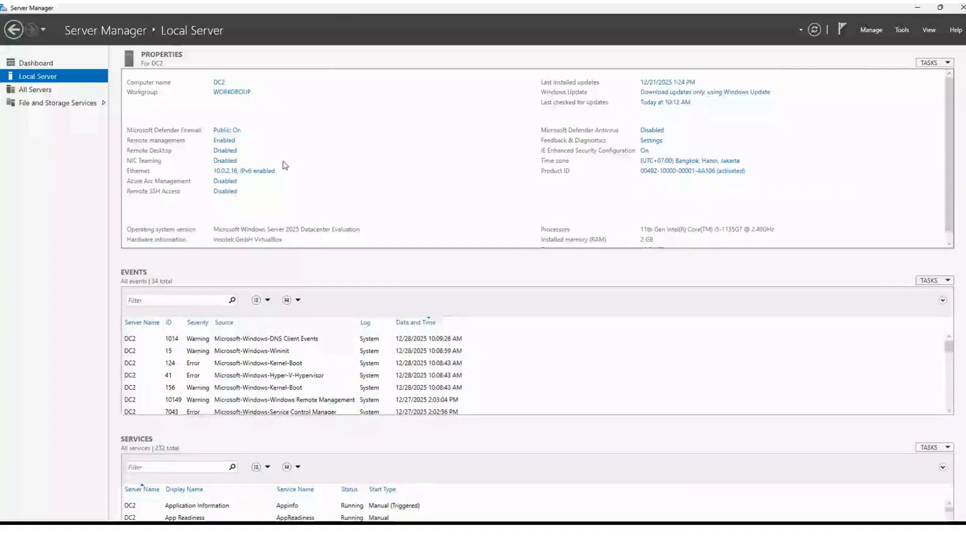
Check the Ethernet adapter's IPv4 address, gateway and DNS servers in its connection details, and close the network windows
left_click(243, 172)
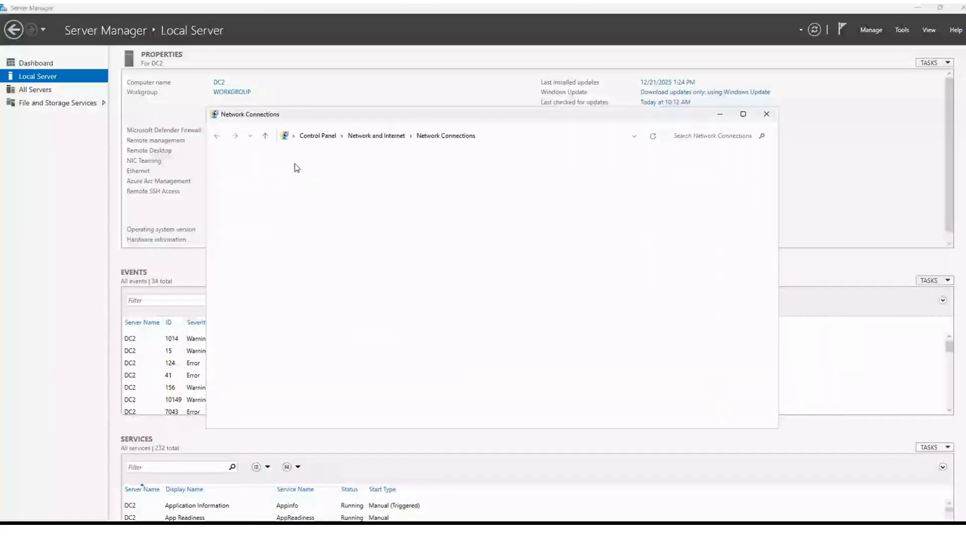
left_click(263, 176)
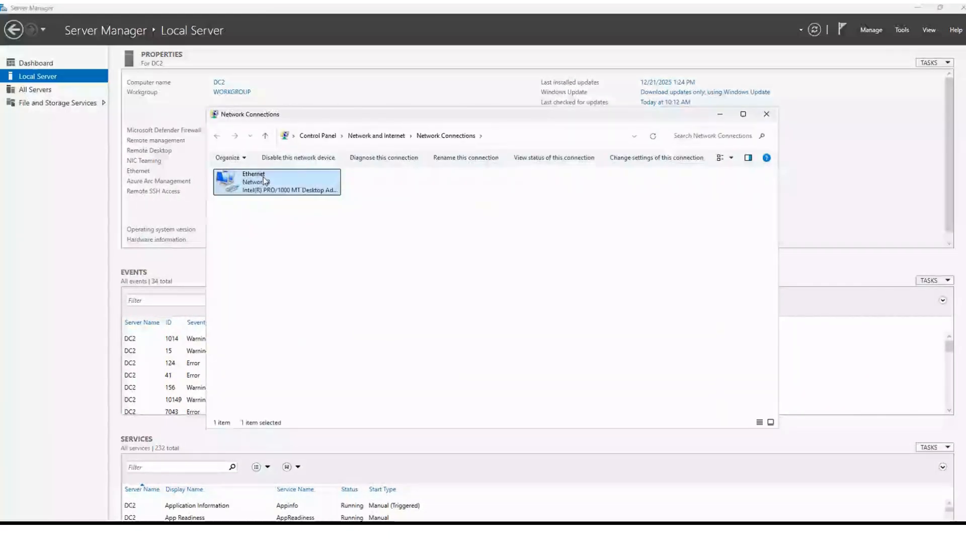
double_click(263, 176)
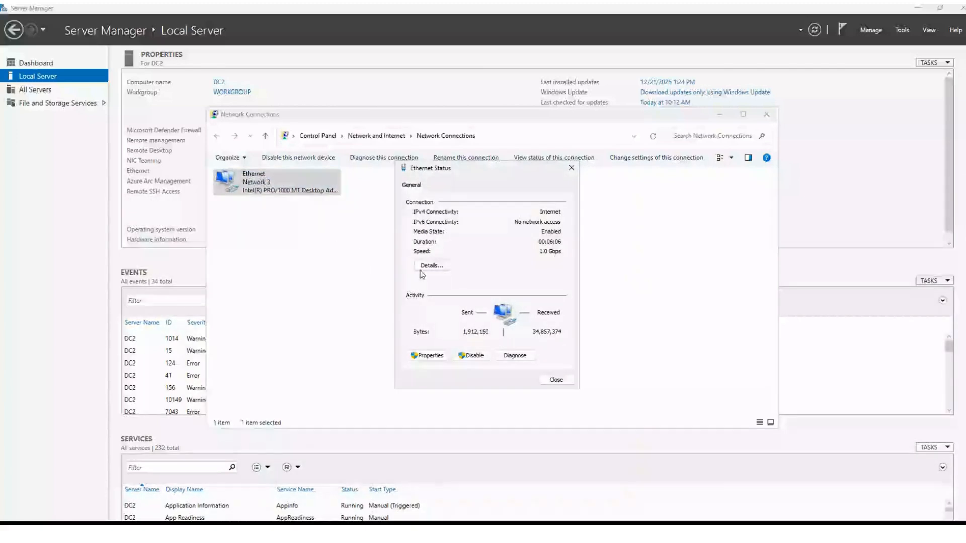
left_click(434, 268)
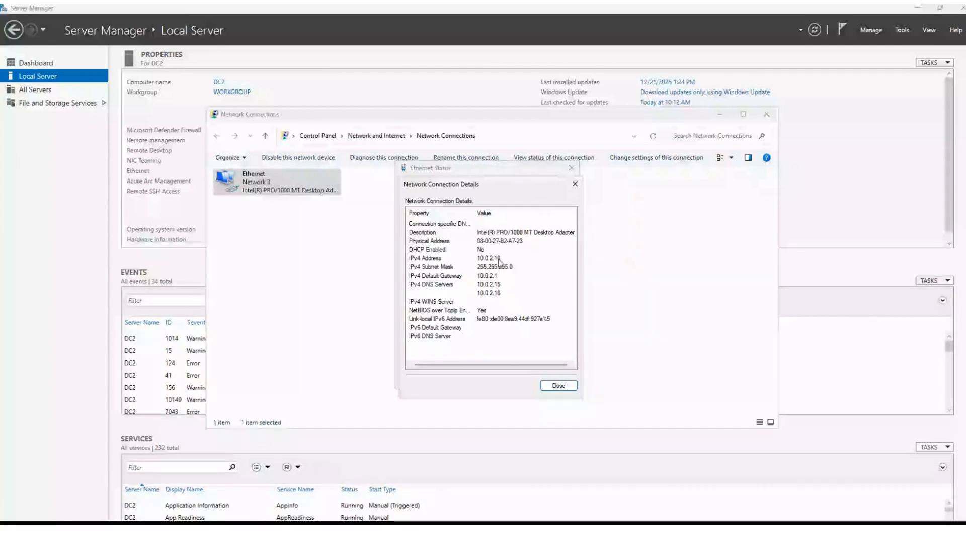
left_click(575, 184)
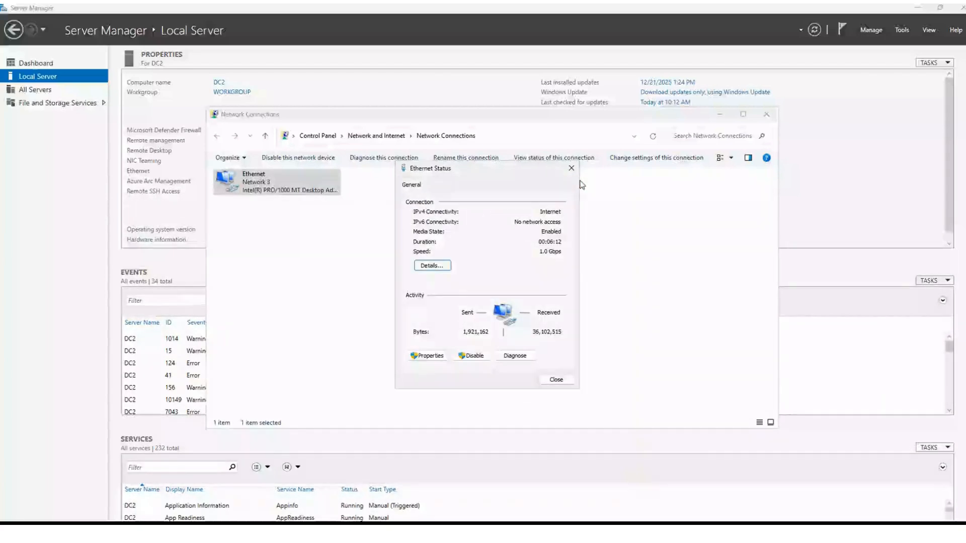
left_click(571, 168)
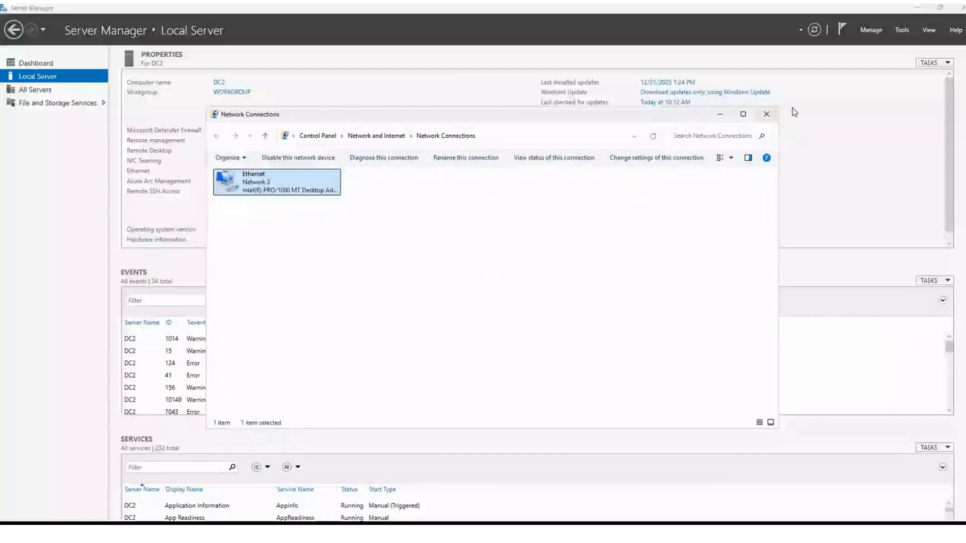
left_click(766, 116)
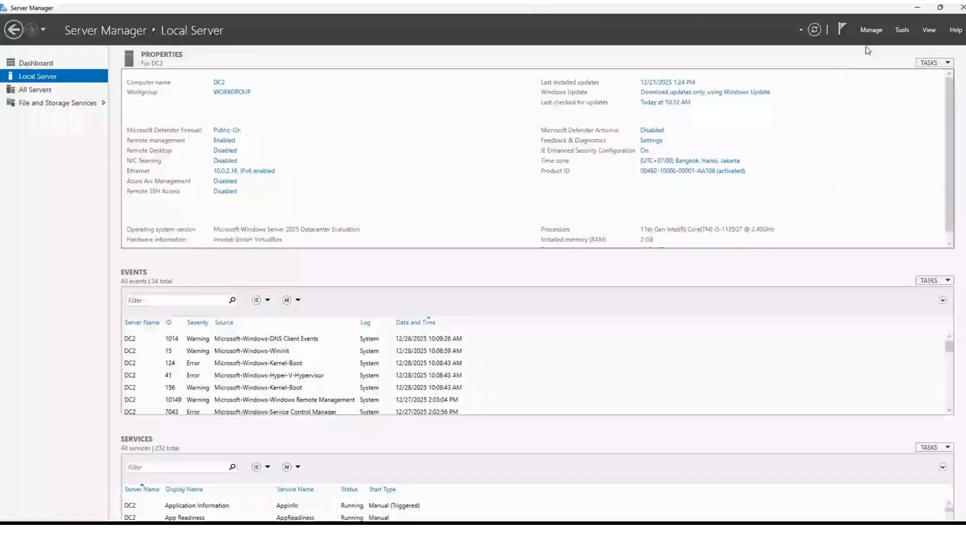
Start the Add Roles and Features Wizard and choose DC2.msolvedtech.com from the server pool as the destination server
left_click(903, 31)
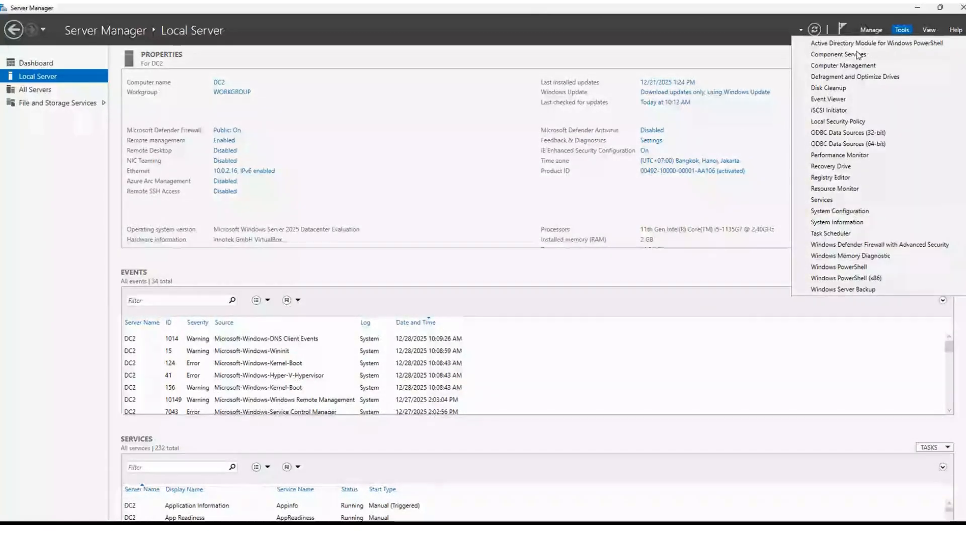
left_click(872, 30)
left_click(872, 30)
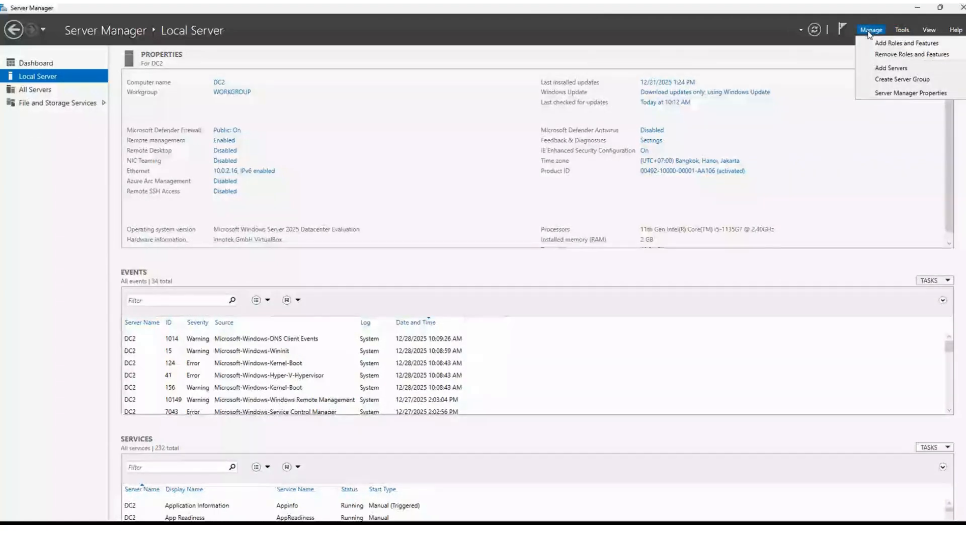
left_click(878, 43)
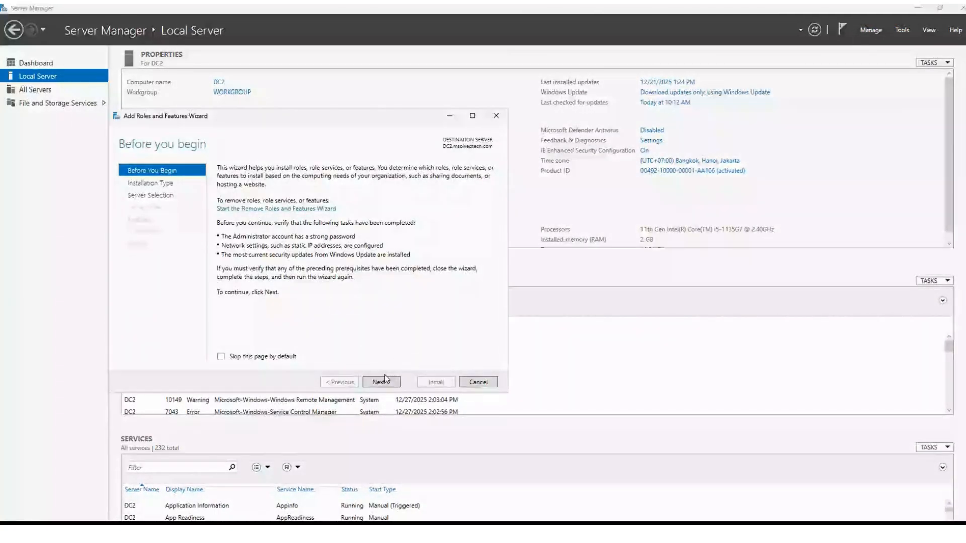
left_click(384, 381)
left_click(379, 381)
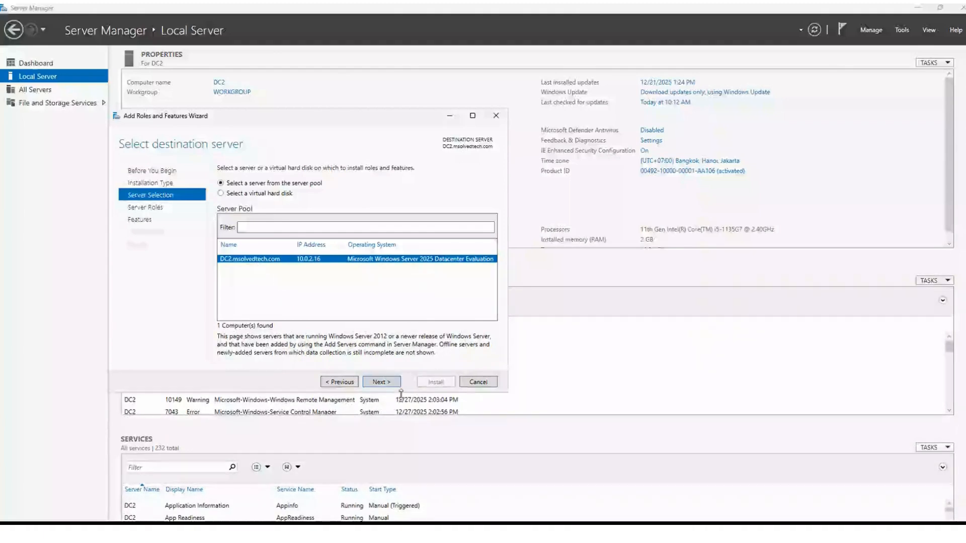
left_click(382, 382)
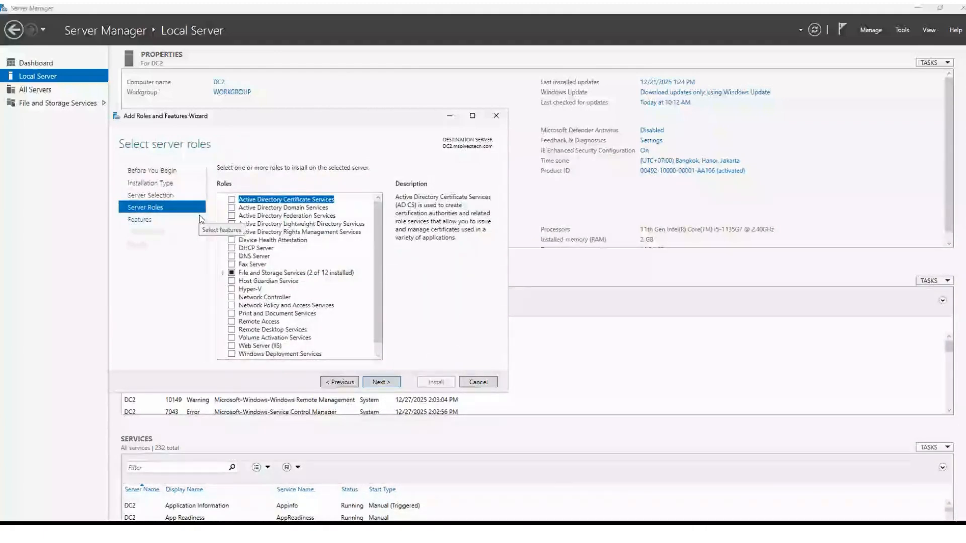
Select the Active Directory Domain Services, DNS Server and DHCP Server roles, including their required management tools
left_click(232, 208)
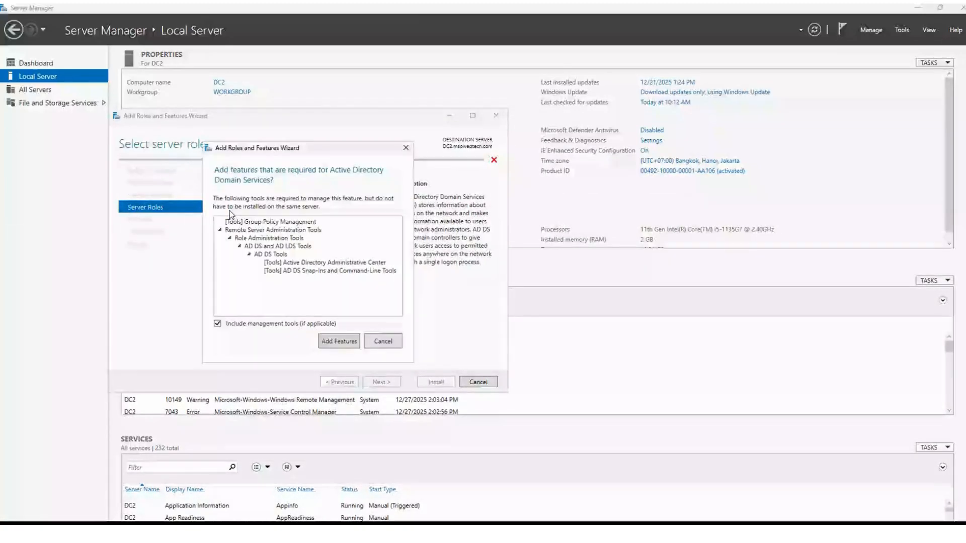
left_click(335, 341)
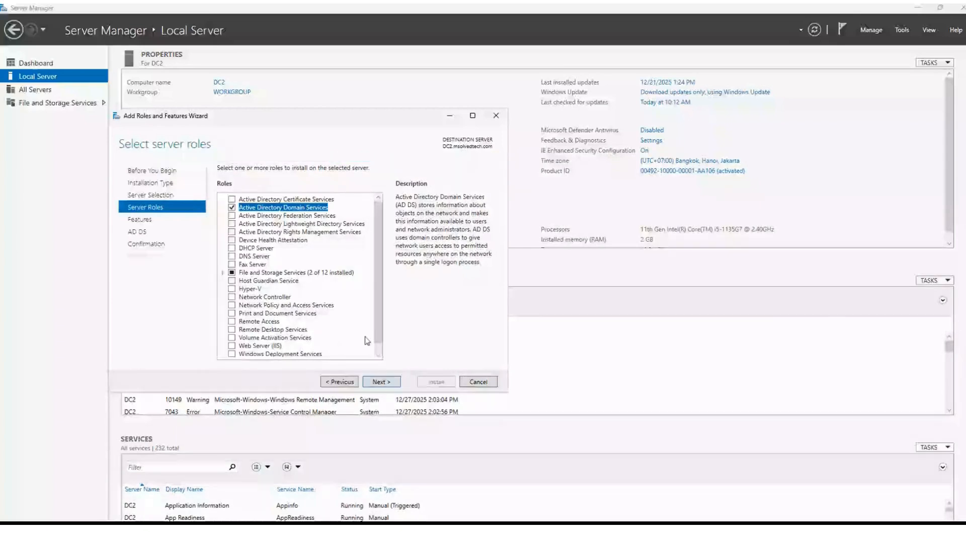
left_click(232, 256)
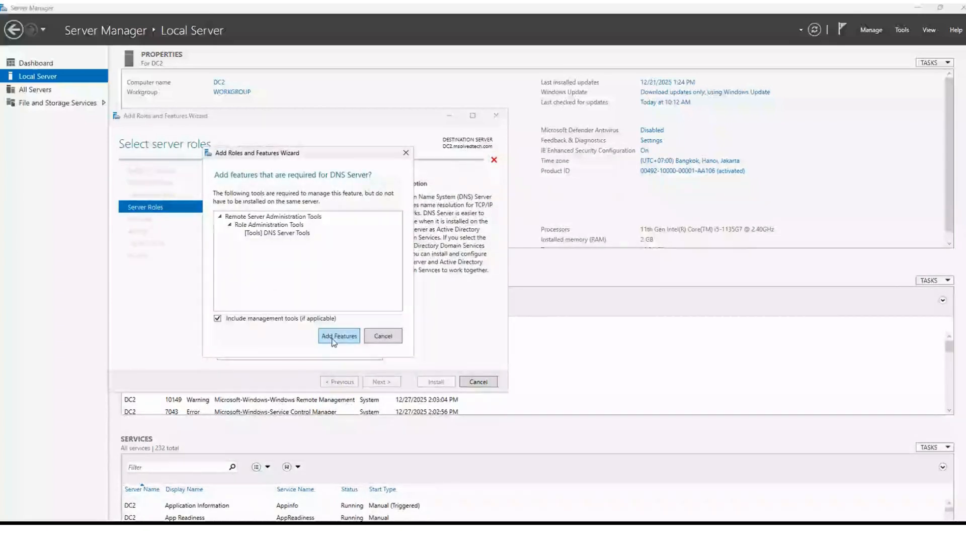
left_click(331, 338)
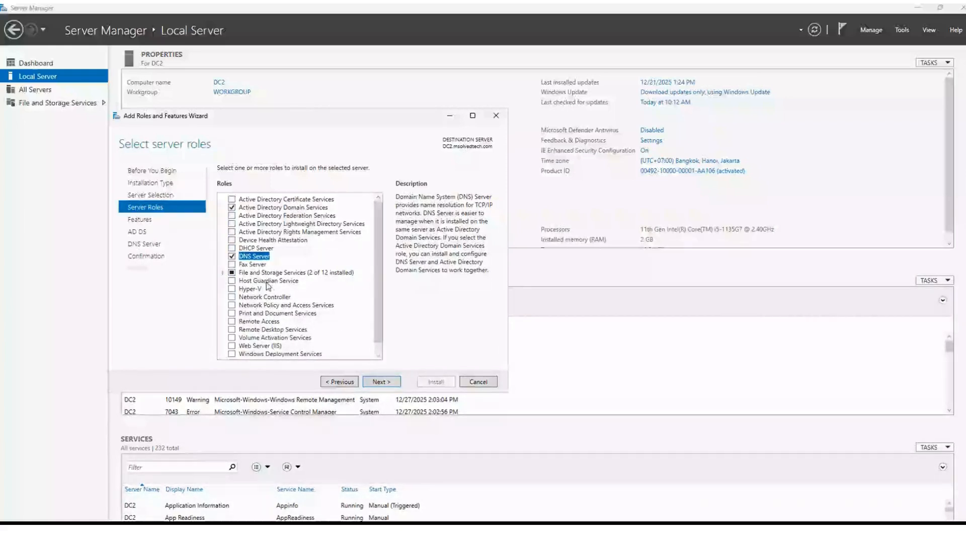
left_click(232, 248)
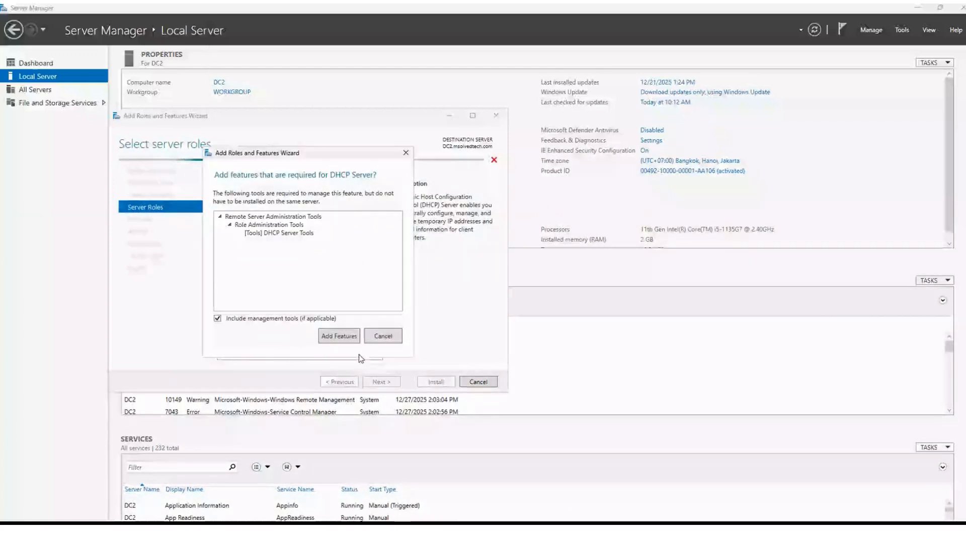
left_click(346, 337)
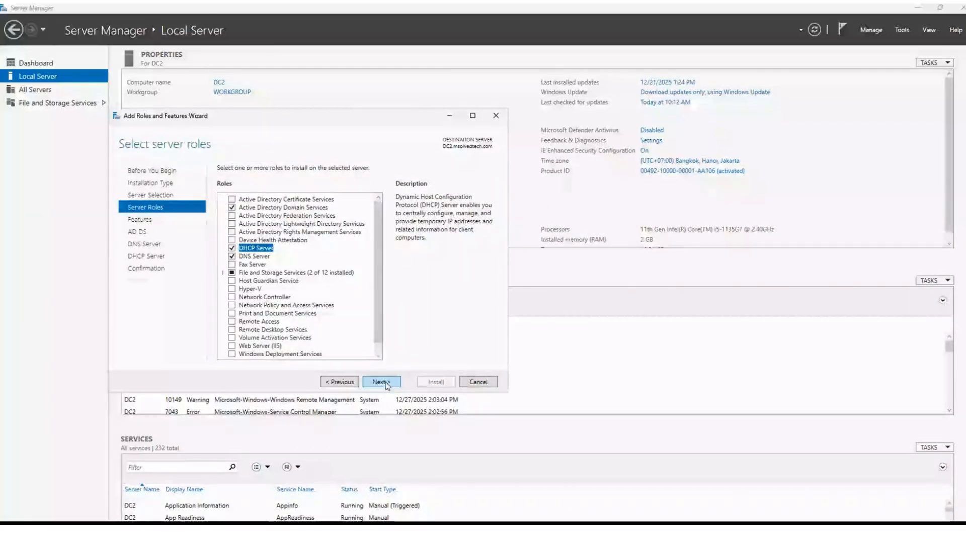
Accept the default features and role settings, install the selected roles, and close the wizard once the installation is done
left_click(381, 382)
left_click(381, 382)
left_click(381, 382)
left_click(381, 382)
left_click(381, 382)
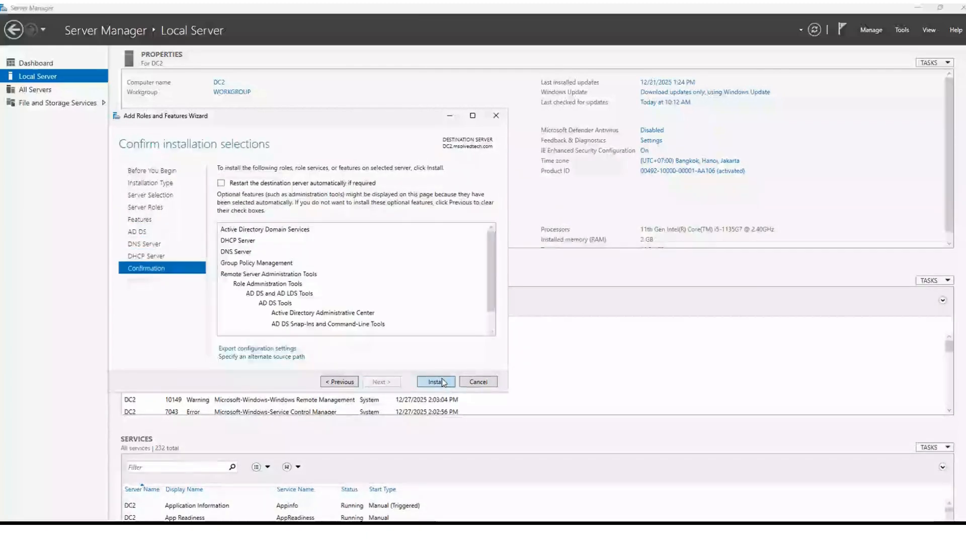
left_click(443, 383)
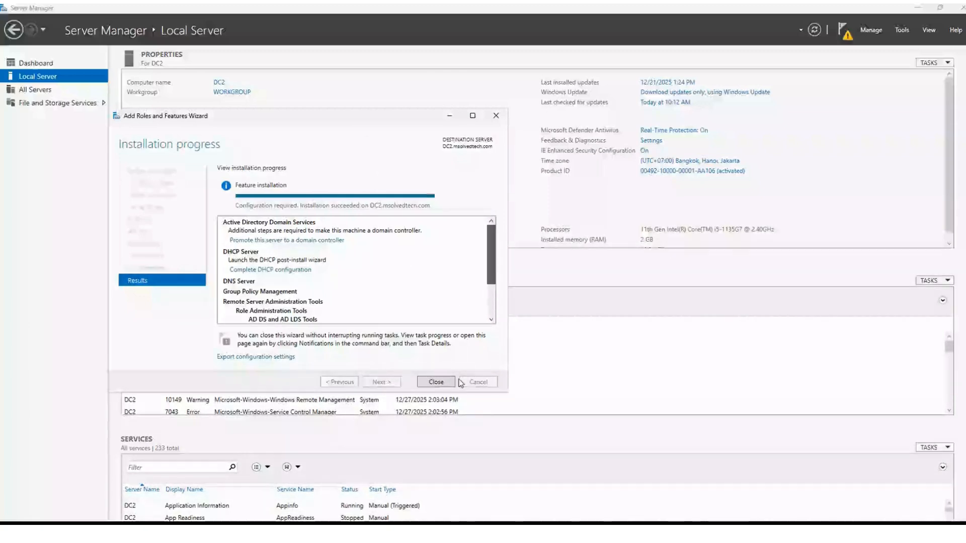
left_click(444, 383)
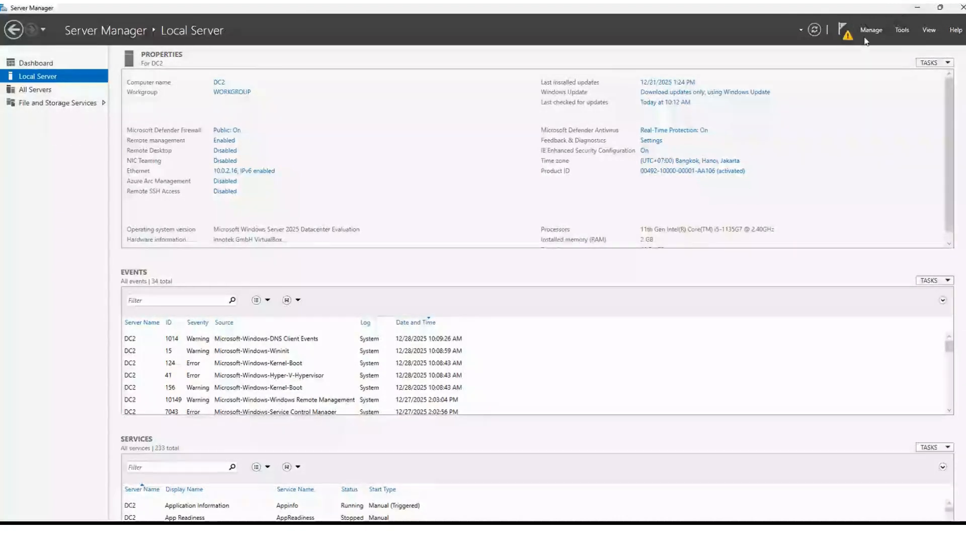
Launch the Active Directory Domain Services Configuration Wizard to promote this server to a domain controller
left_click(841, 33)
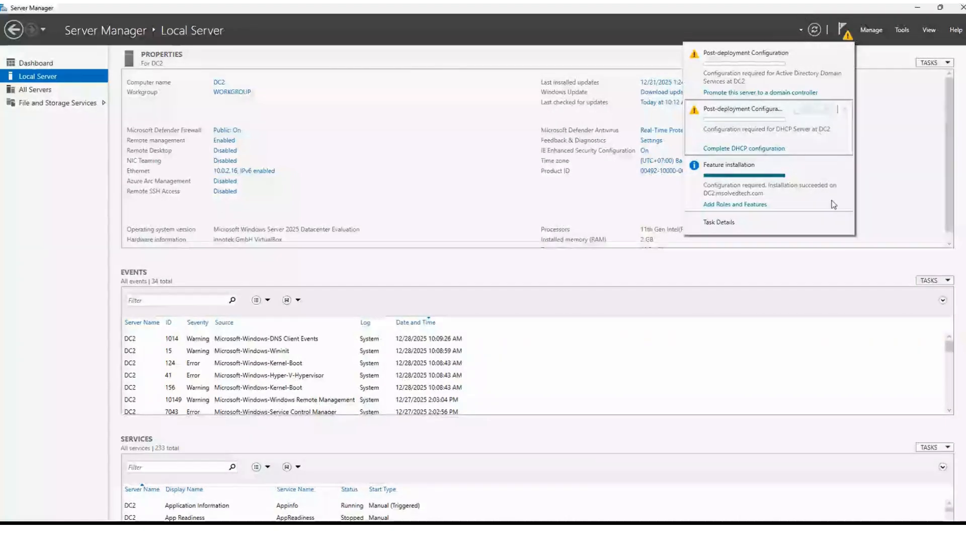
left_click(747, 95)
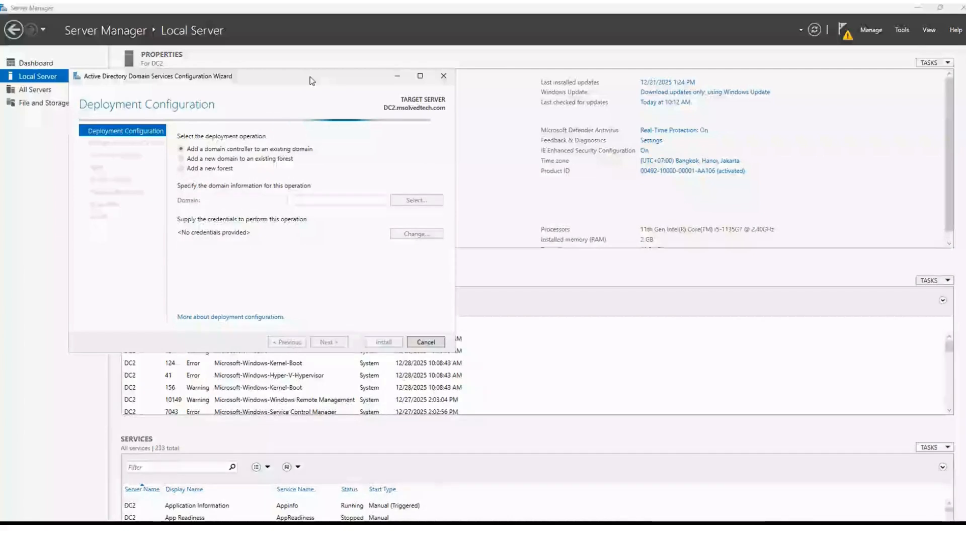
left_click_drag(310, 82, 424, 89)
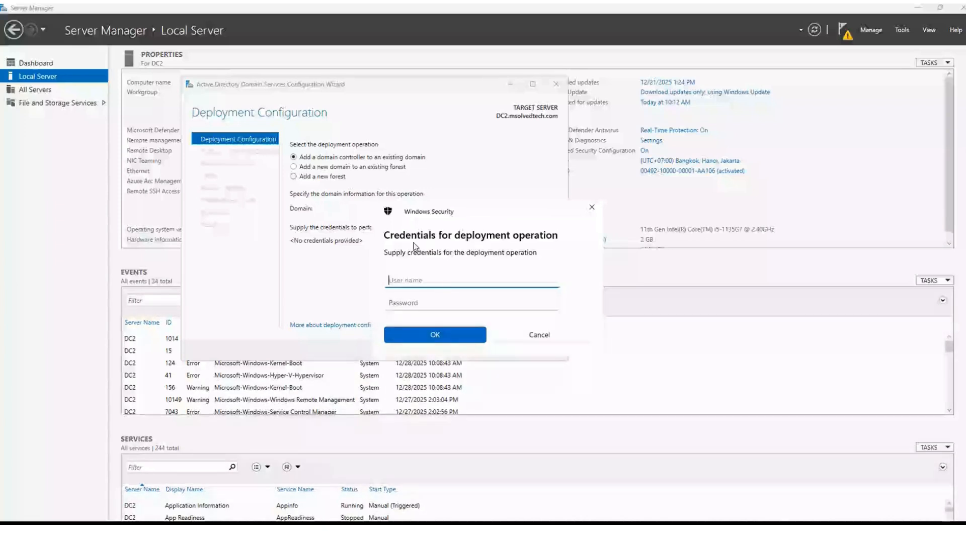
Supply the deployment credentials with user name msolvedtech\administrator and the account password, and dismiss the repeated credentials prompt
type("mso")
key("BackSpace")
key("BackSpace")
type("m")
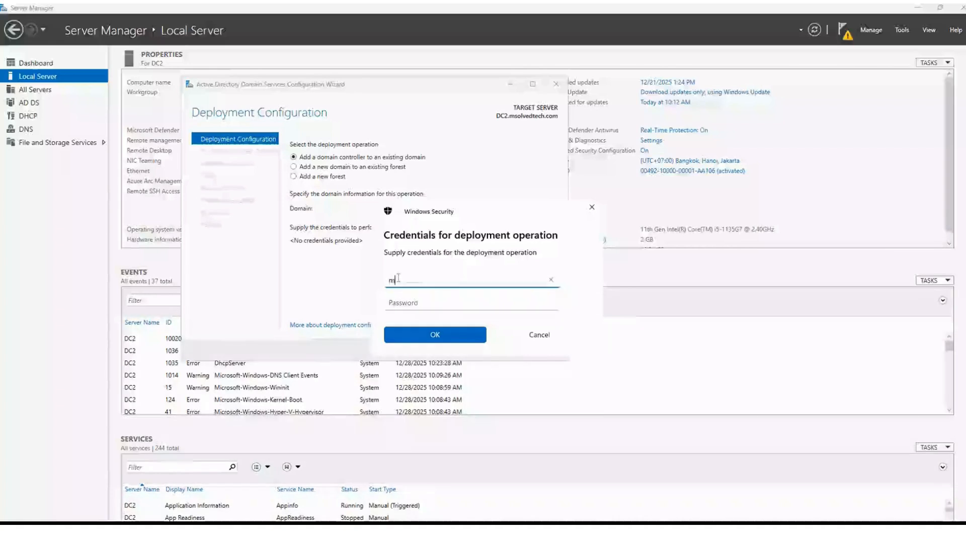
type("solvedte")
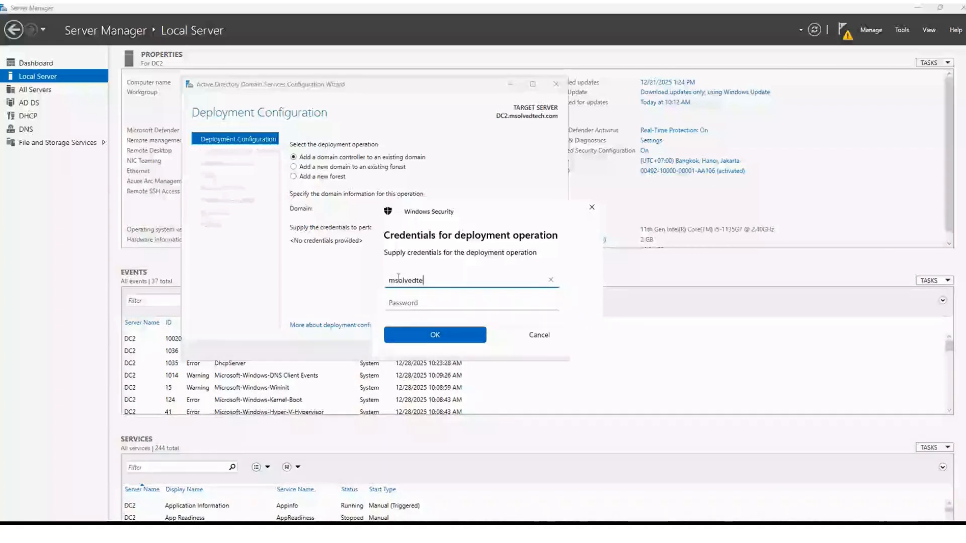
type("ch\\administrator")
key("Tab")
type("••••••••")
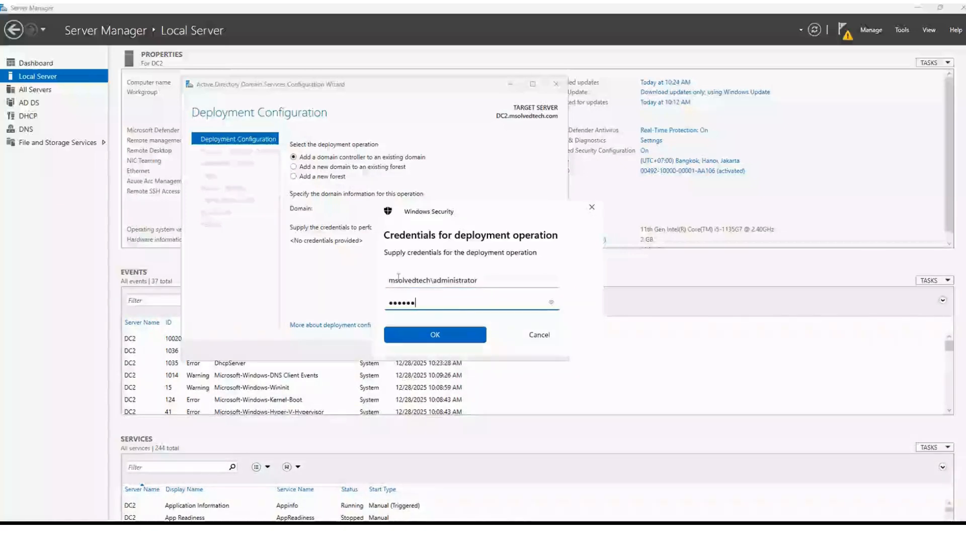
left_click(454, 336)
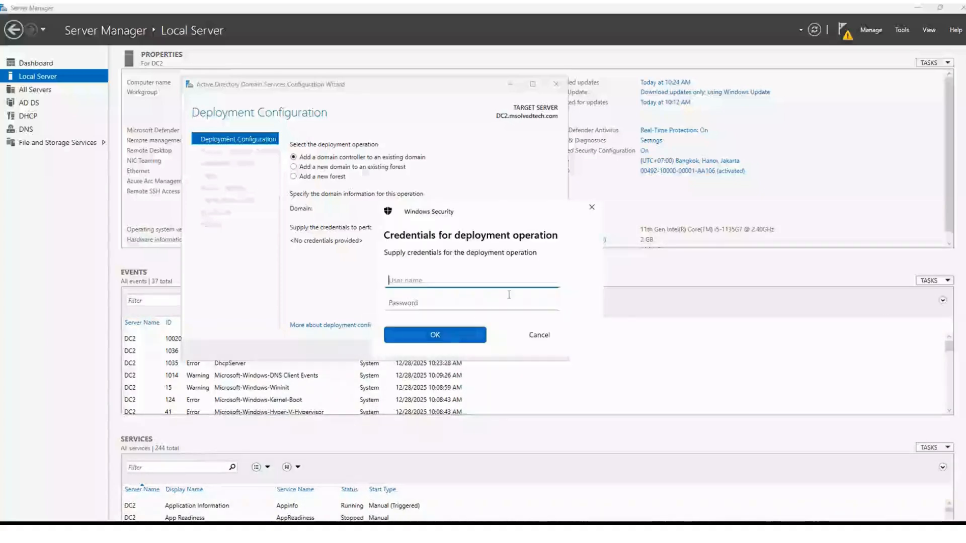
left_click(591, 207)
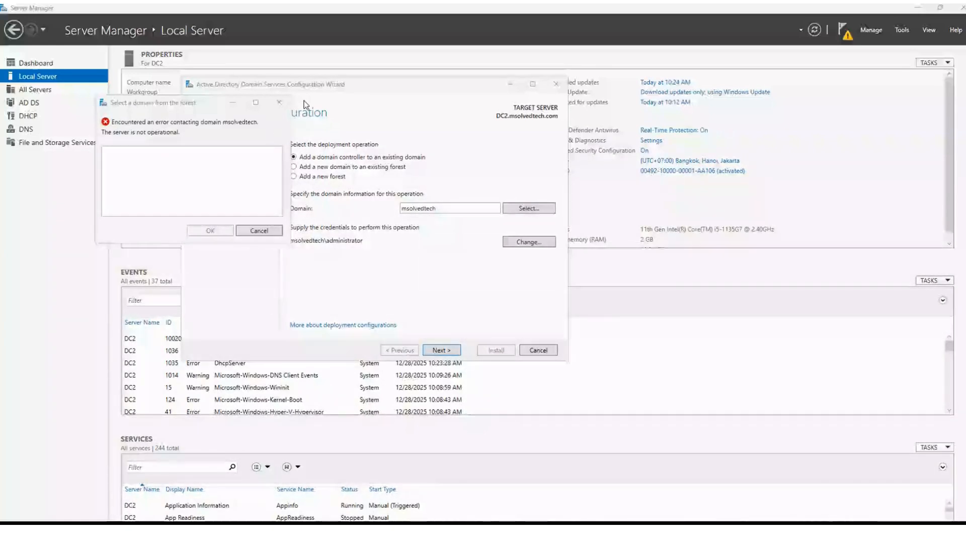
Close the forest domain selection dialog and set the deployment domain to msolvedtech.com
left_click(279, 102)
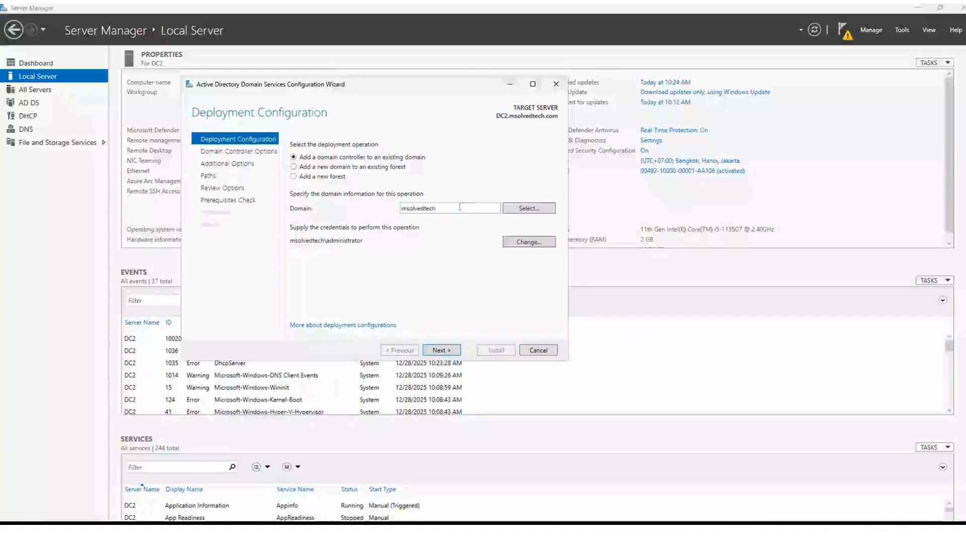
double_click(459, 207)
type(".com")
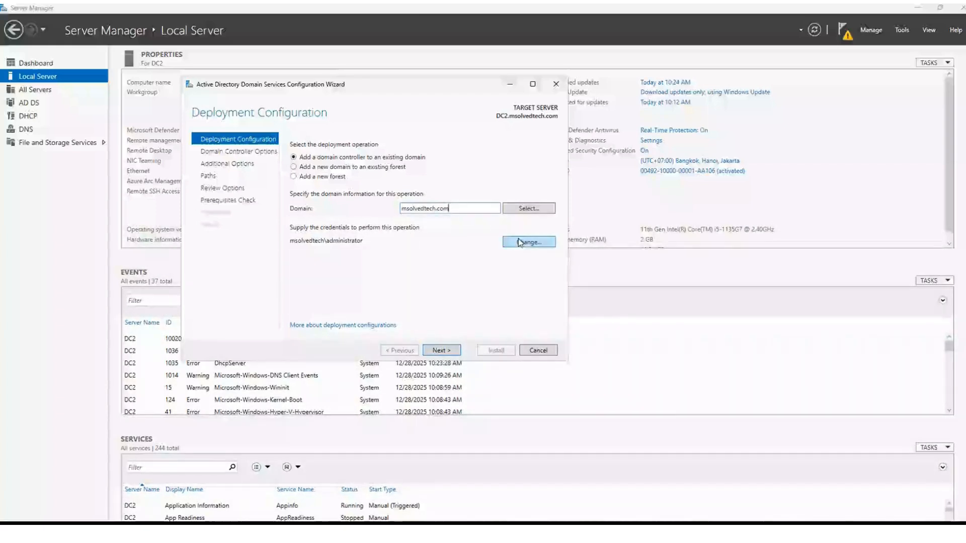
Try to proceed to the domain controller options, return to the deployment configuration, and try to select the domain from the forest
left_click(441, 350)
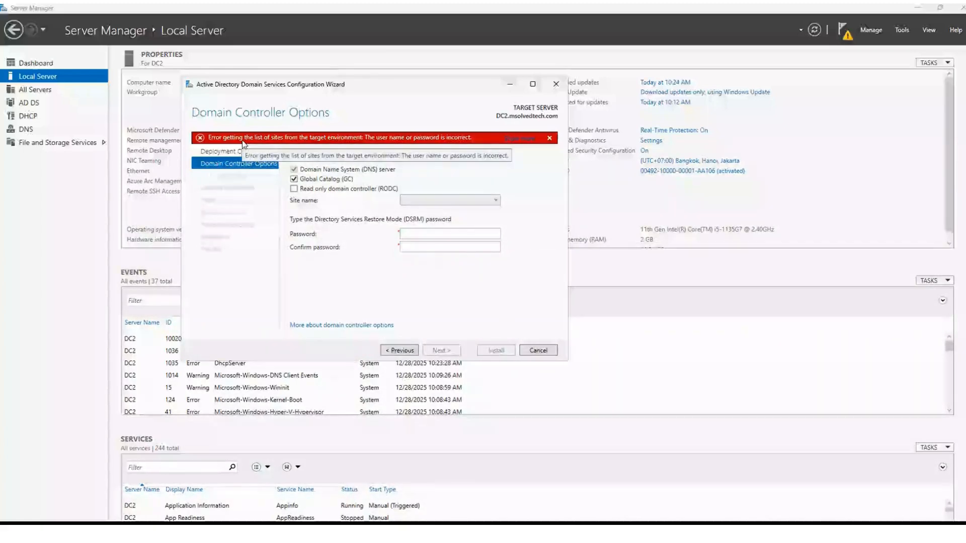
left_click(412, 351)
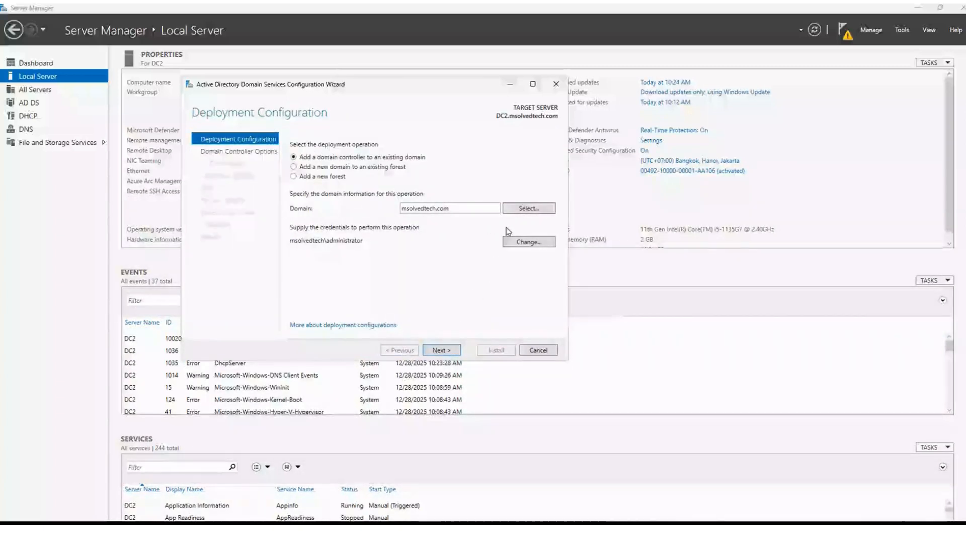
left_click(529, 208)
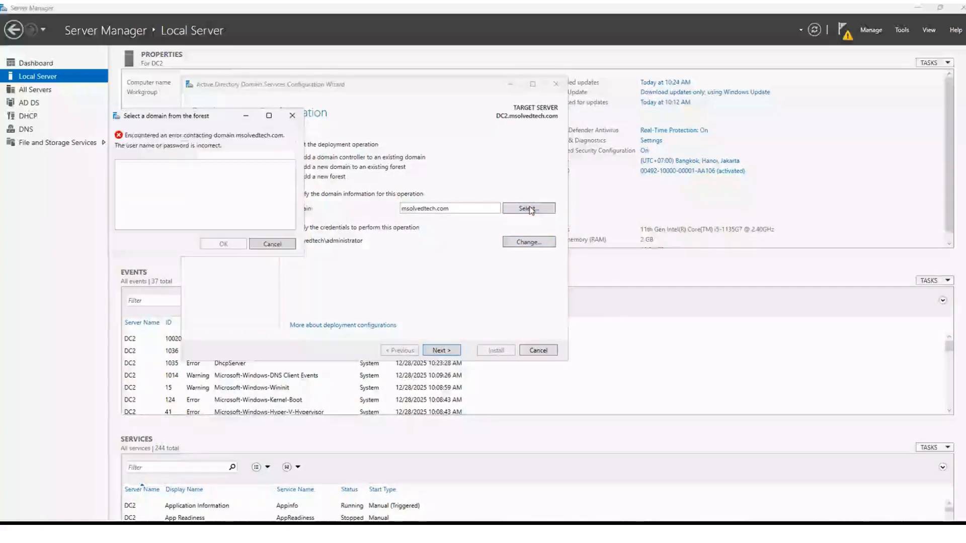
left_click(291, 115)
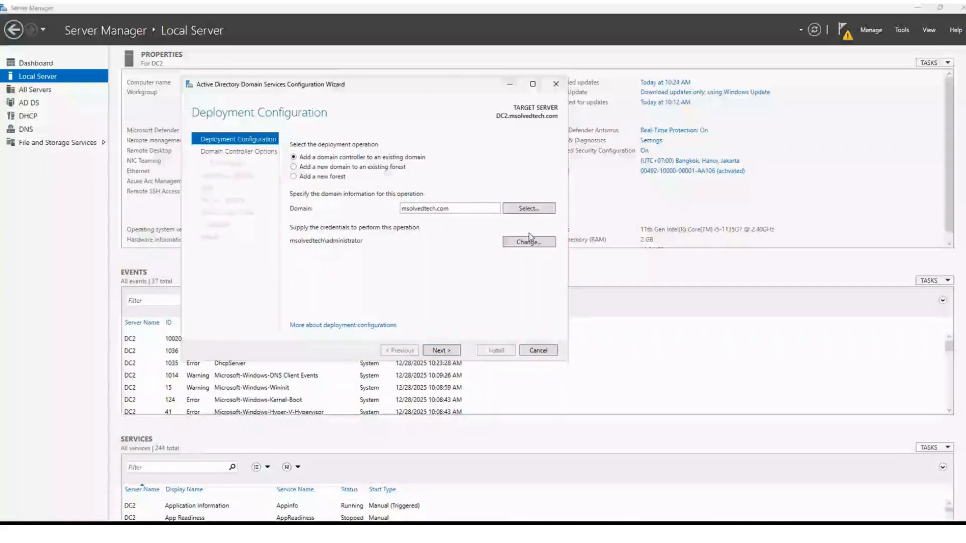
Change the deployment credentials to user name msolvedtech.com\Administrator with the account password
left_click(541, 246)
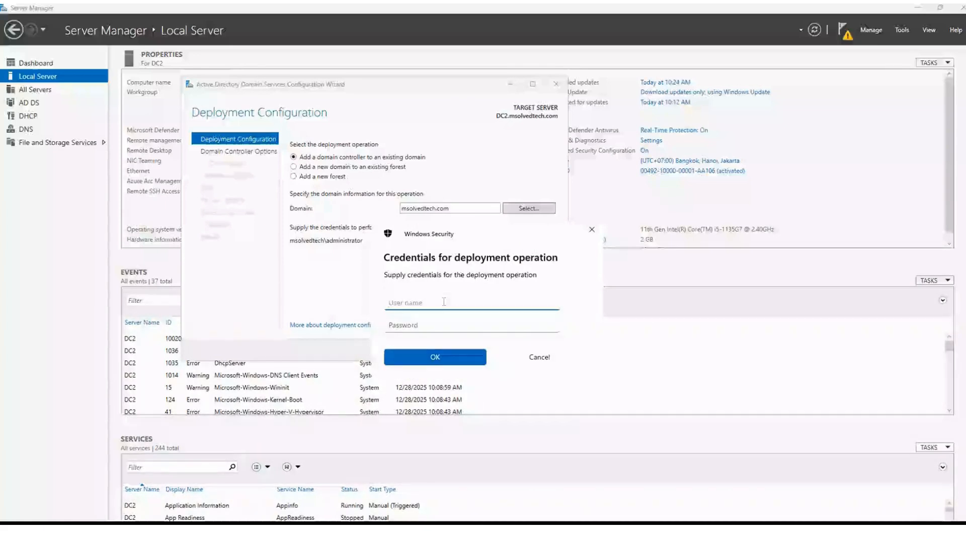
type("msolvedtech.com\\administ")
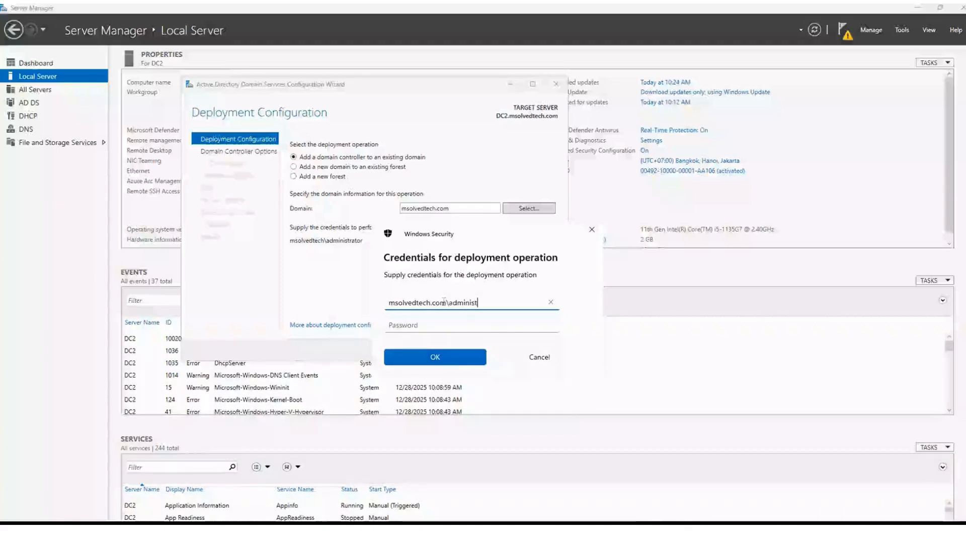
key("BackSpace")
key("BackSpace")
key("BackSpace")
key("BackSpace")
key("BackSpace")
key("BackSpace")
key("BackSpace")
type("Admi")
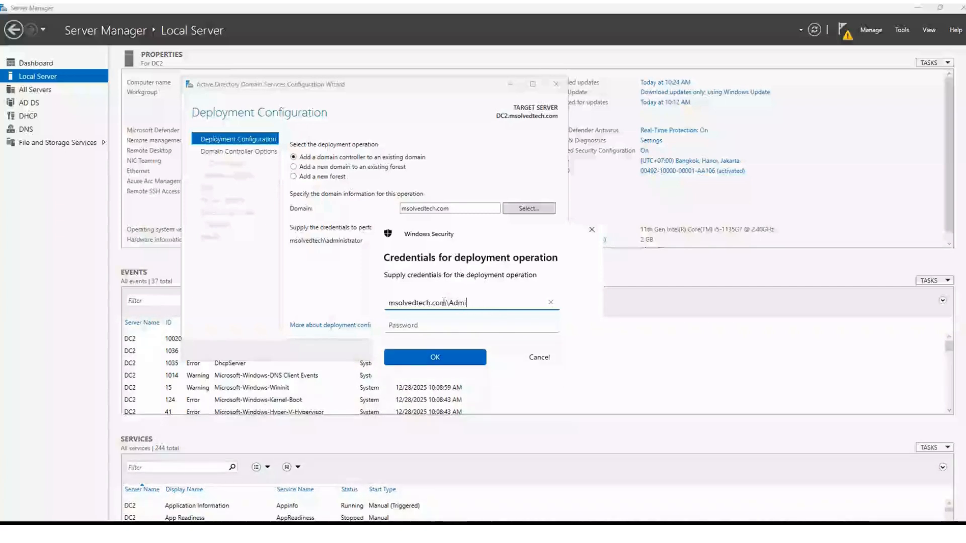
type("nistrator")
key("Tab")
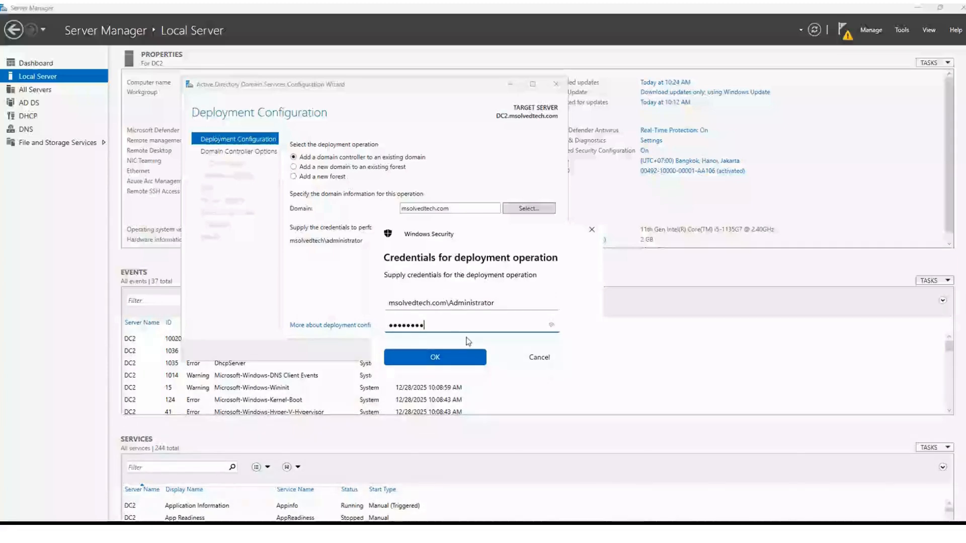
left_click(447, 357)
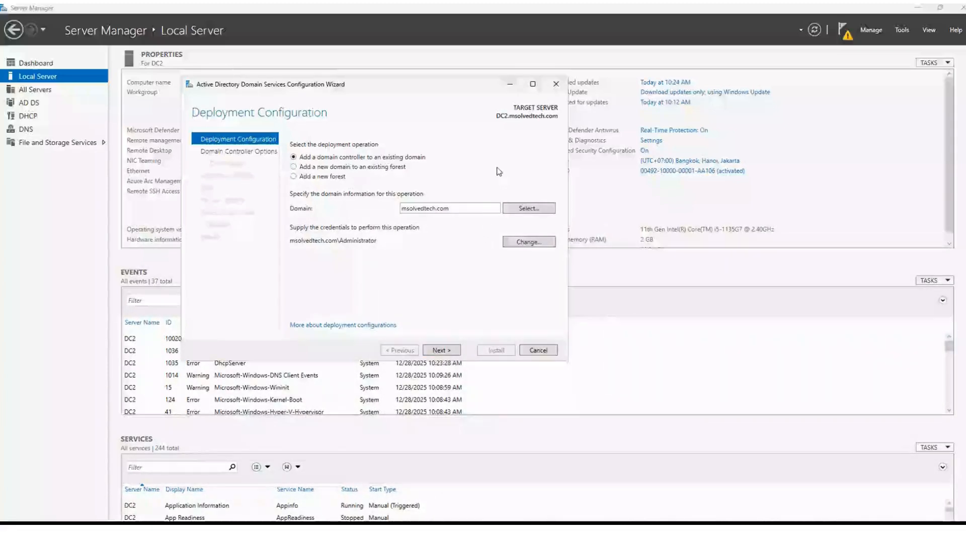
Proceed to the domain controller options, enter and confirm the Directory Services Restore Mode password, and keep the other options at their defaults
left_click(450, 352)
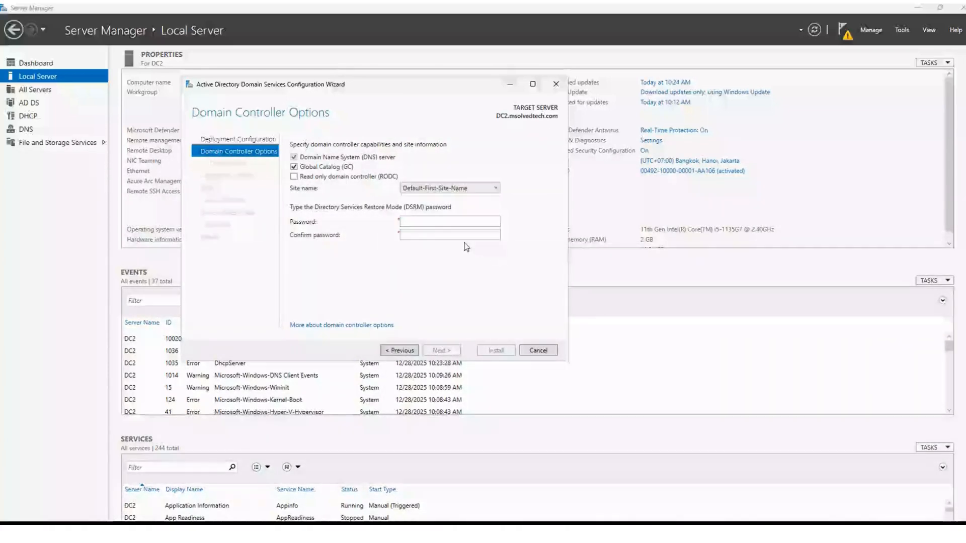
left_click(424, 220)
type("••••••••")
key("Tab")
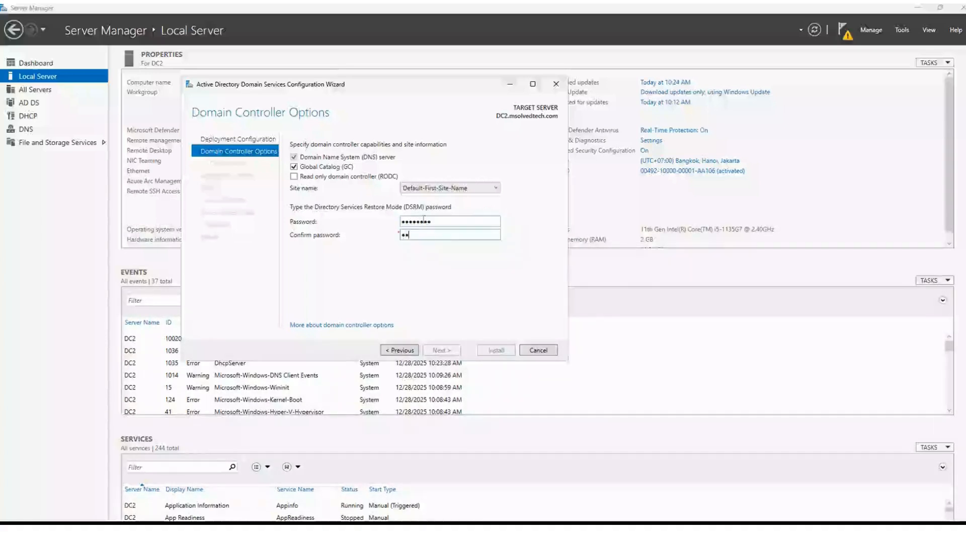
type("••••••••")
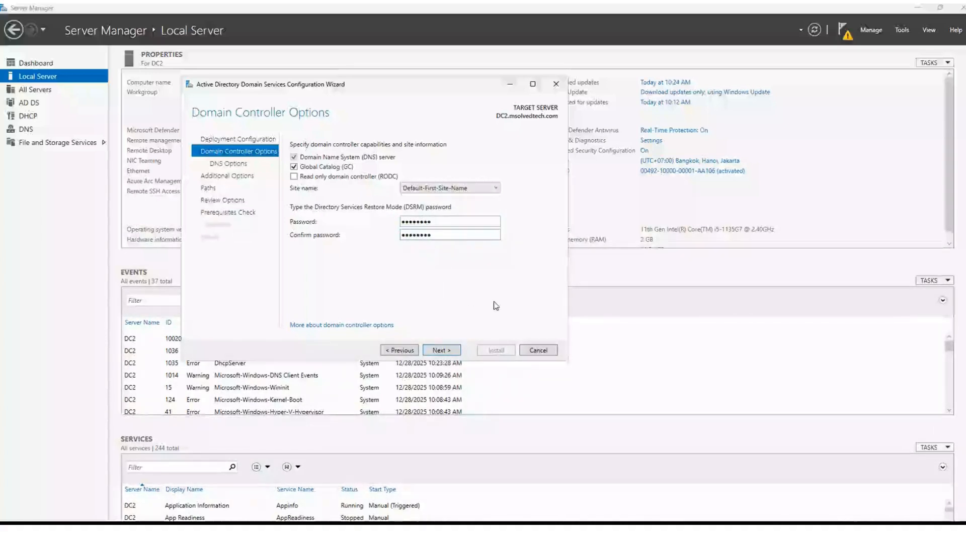
left_click(446, 353)
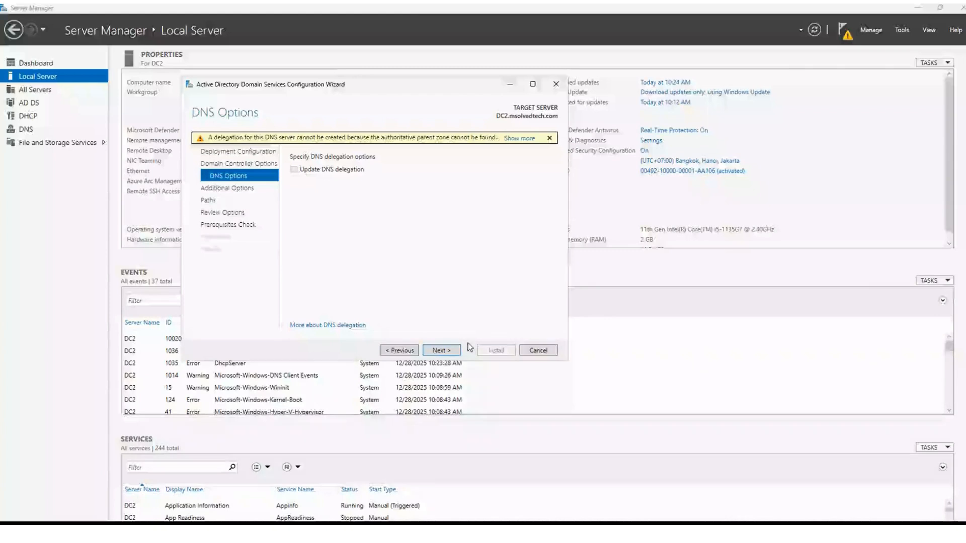
Skip DNS delegation and set replication to come from SVR2K25DC.msolvedtech.com
left_click(455, 352)
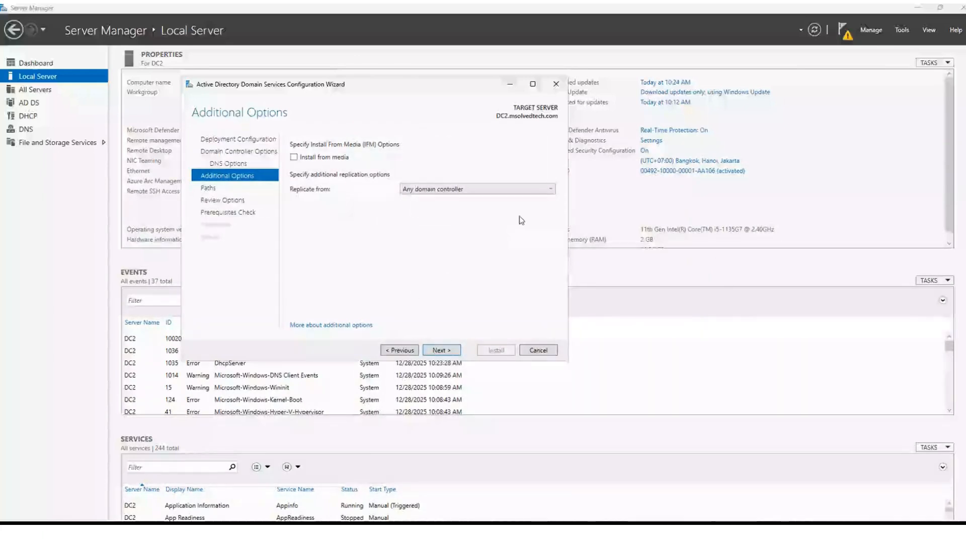
left_click(451, 190)
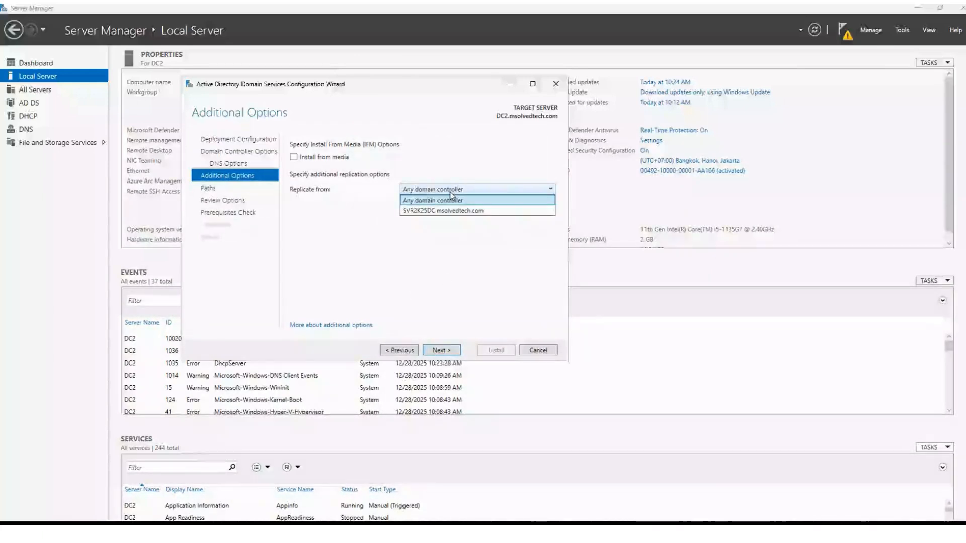
left_click(421, 212)
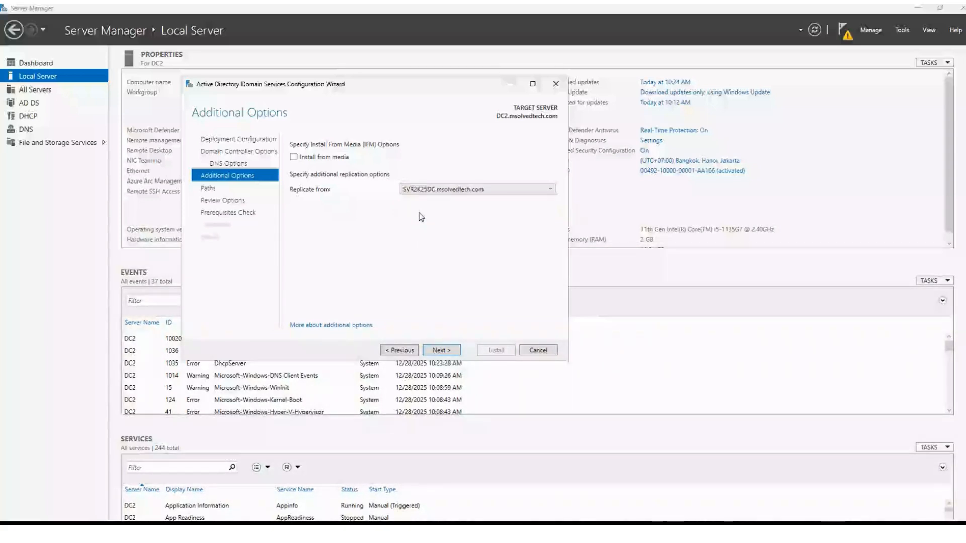
left_click(445, 351)
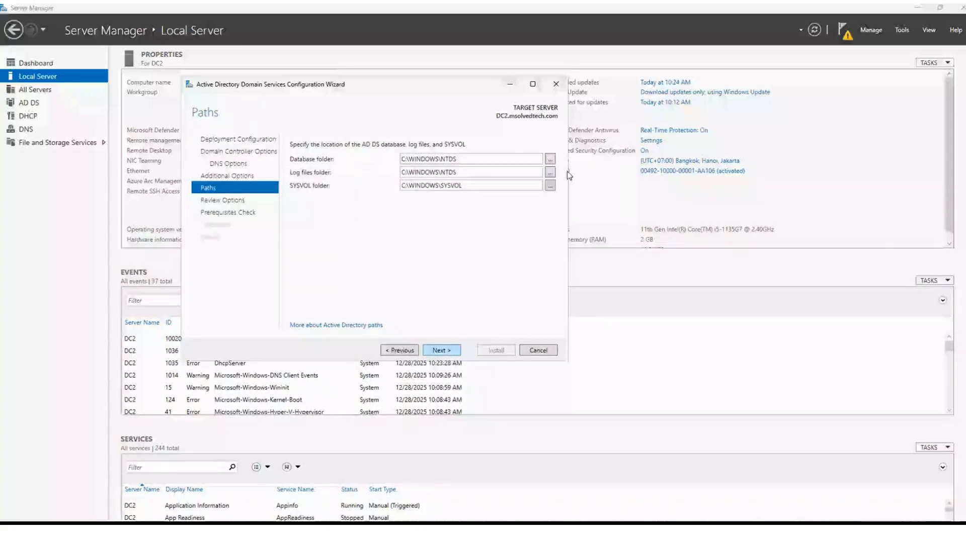
Accept the default AD DS paths and reviewed selections, install the domain controller, and dismiss the restart notice and wizard
left_click(441, 351)
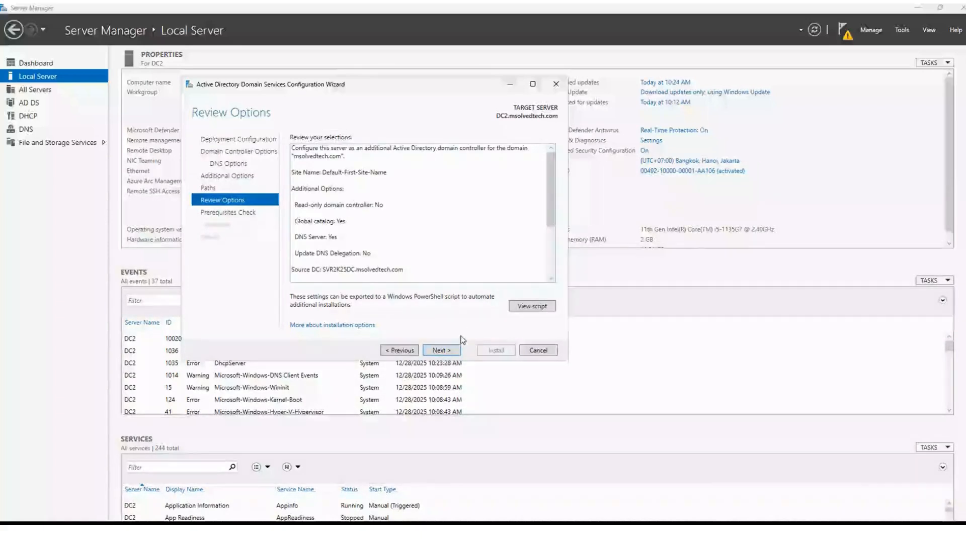
left_click(441, 351)
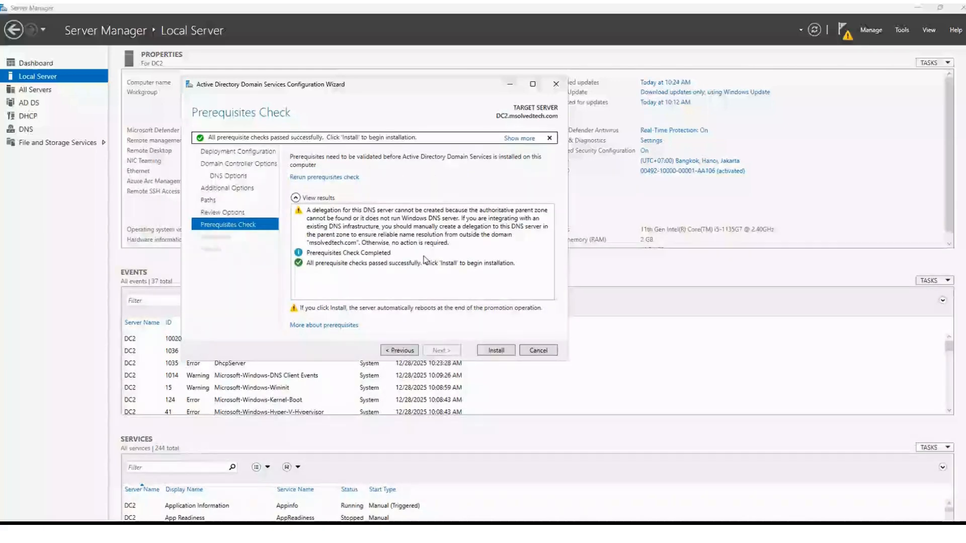
left_click(498, 352)
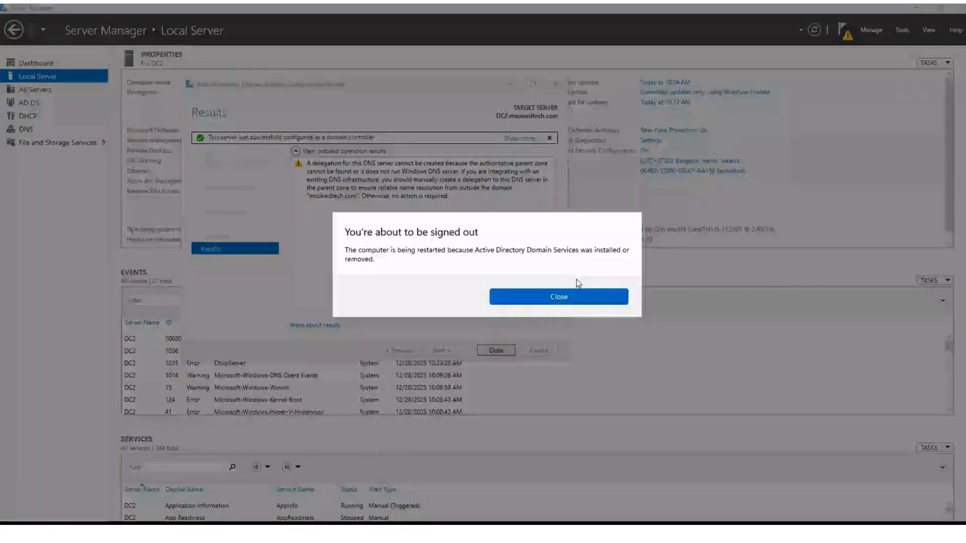
left_click(523, 296)
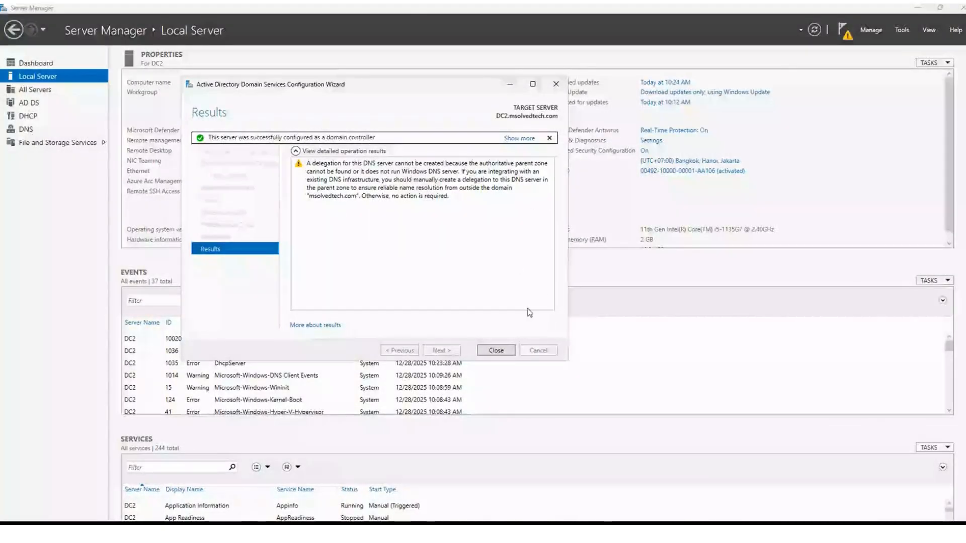
left_click(494, 351)
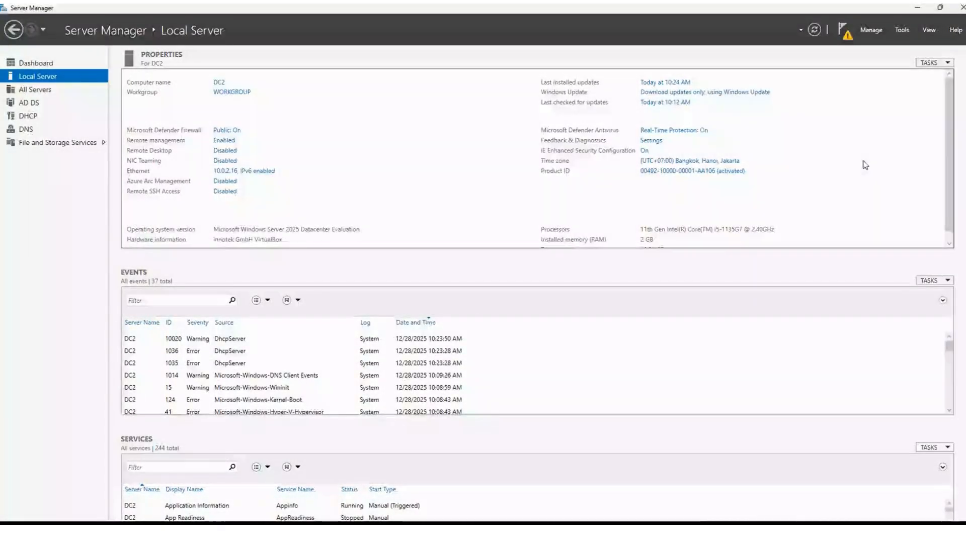
Minimize Server Manager, switch to the Windowserver virtual machine, and sign in as MSOLVEDTECH\Administrator with the account password
left_click(917, 8)
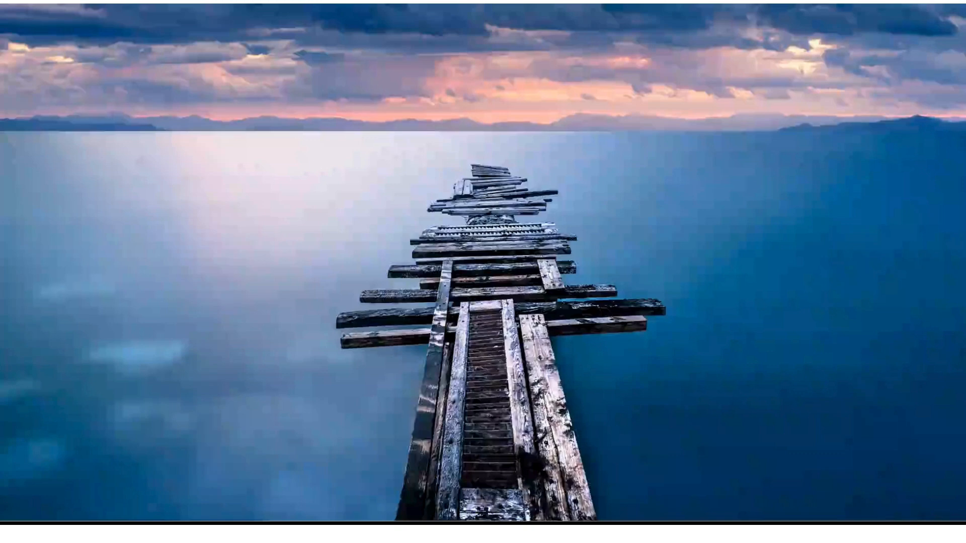
mouse_move(628, 533)
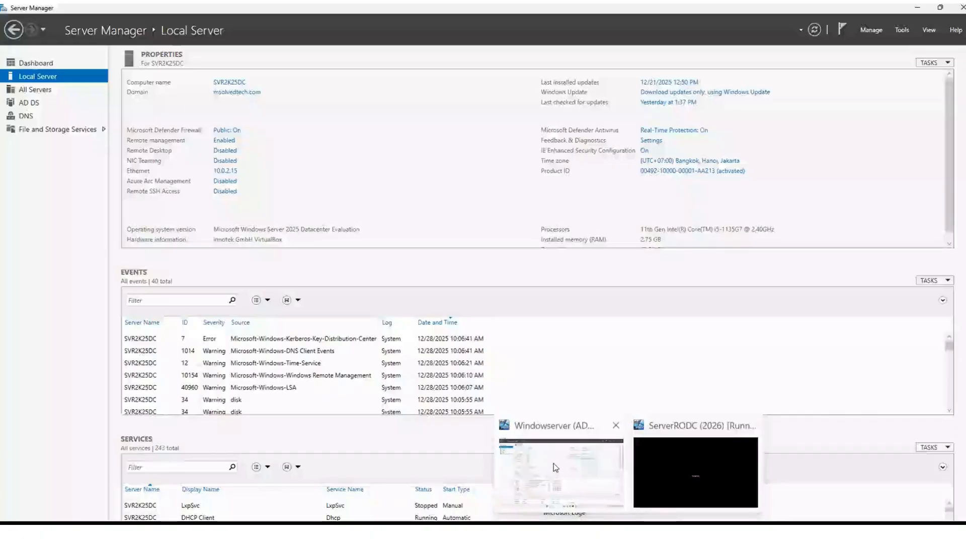
left_click(555, 467)
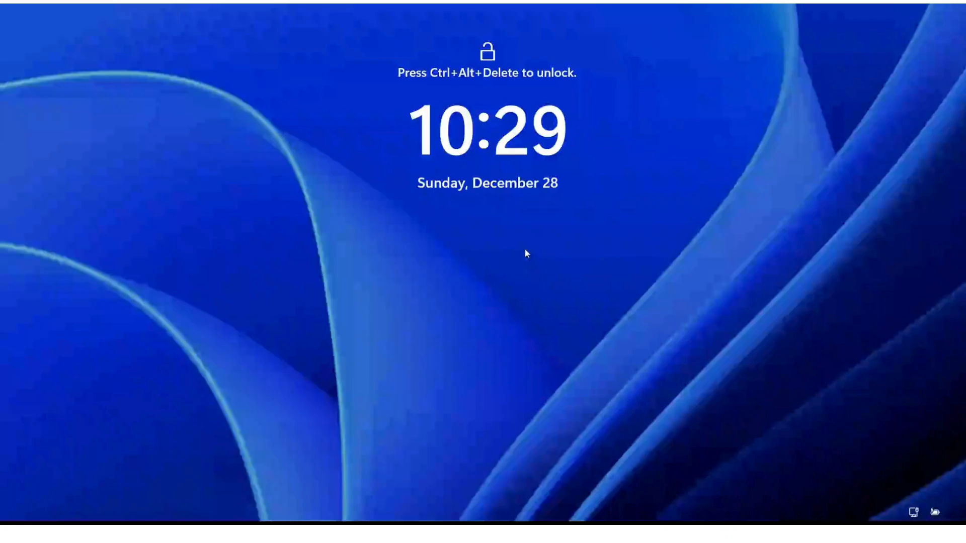
key("ctrl+alt+Delete")
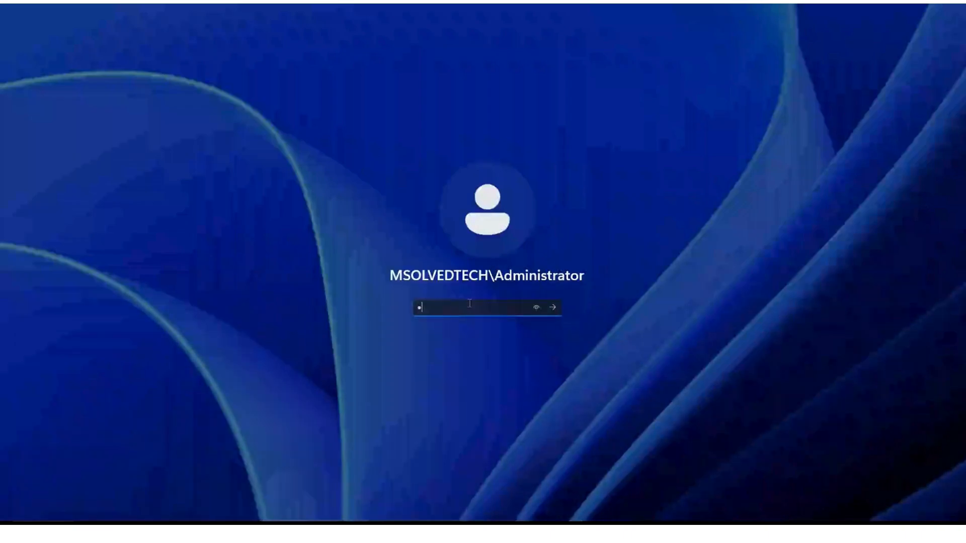
key("Return")
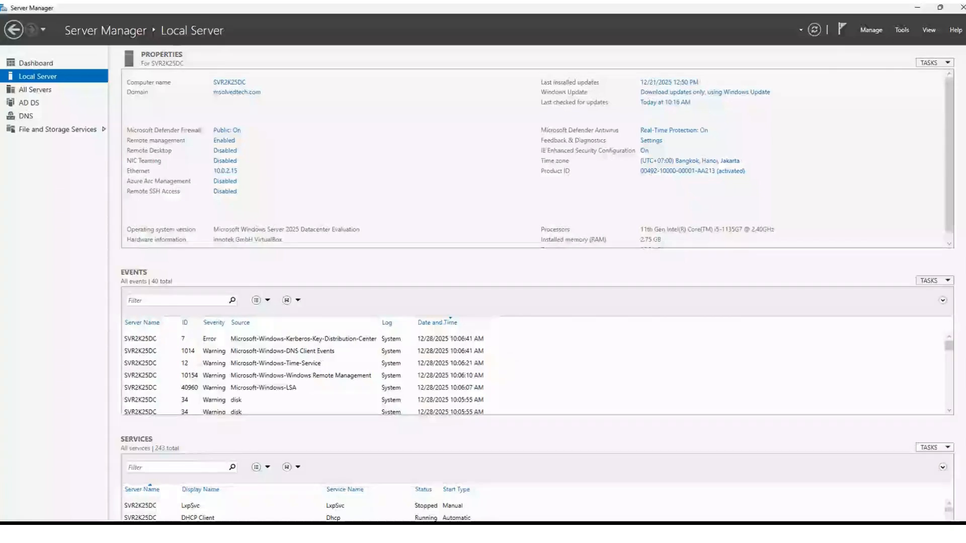
Open Active Directory Users and Computers and examine the Domain Controllers container of msolvedtech.com for the DC2 entry
left_click(899, 30)
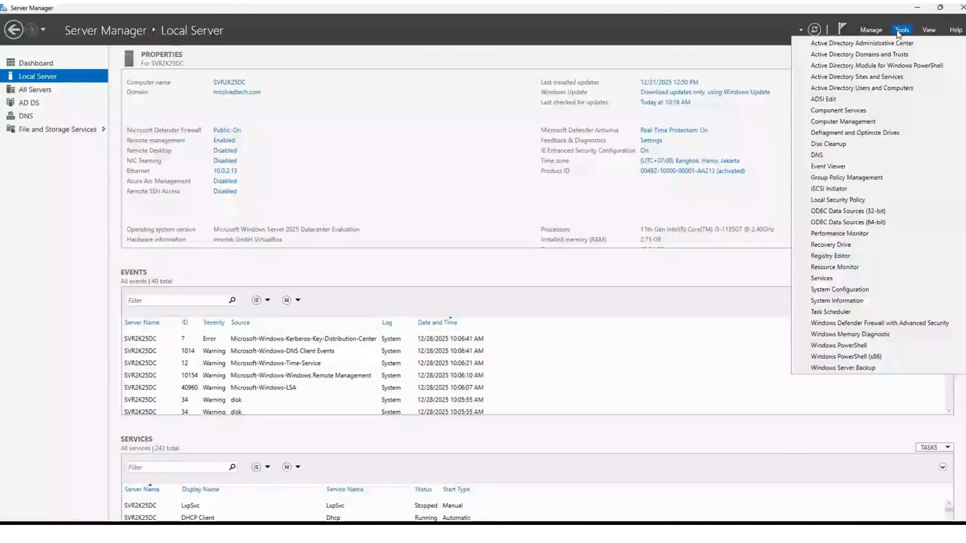
left_click(876, 88)
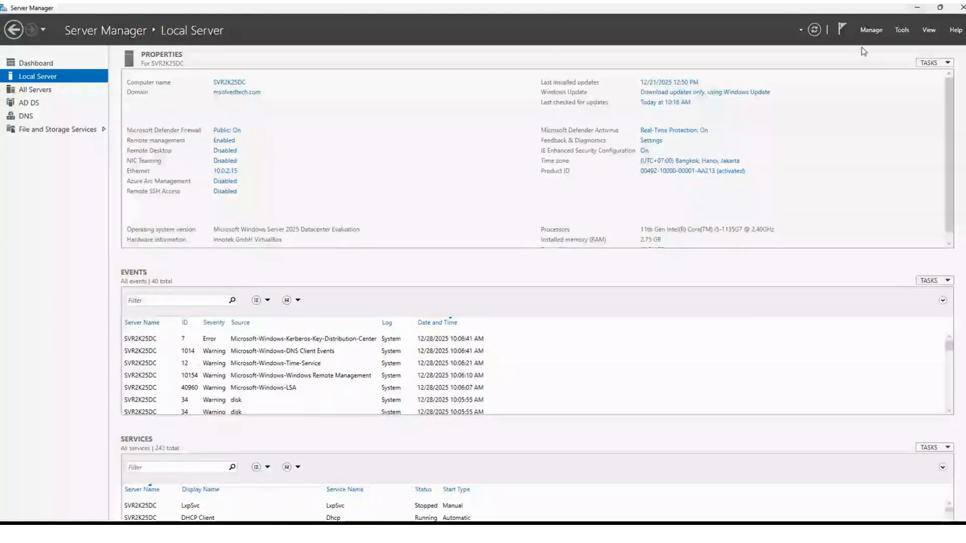
left_click(918, 9)
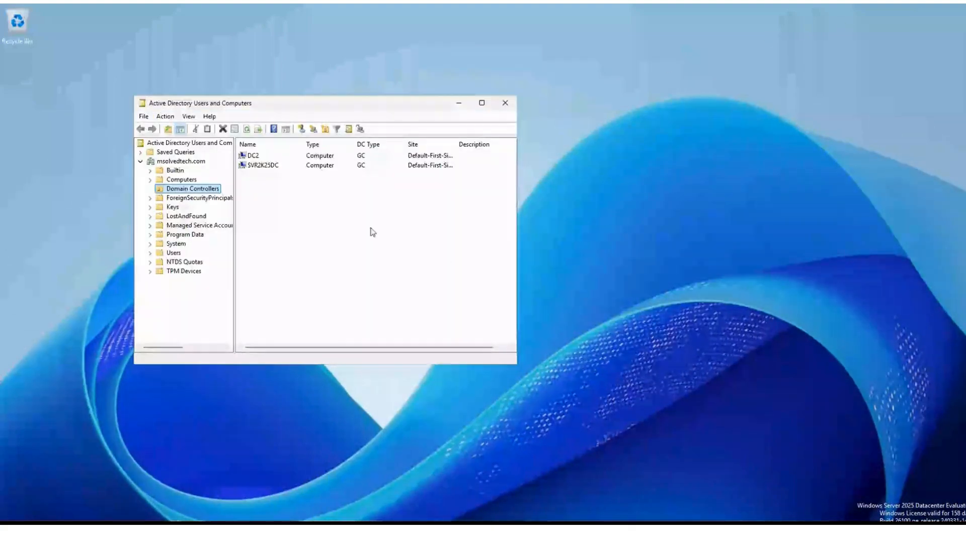
left_click(481, 103)
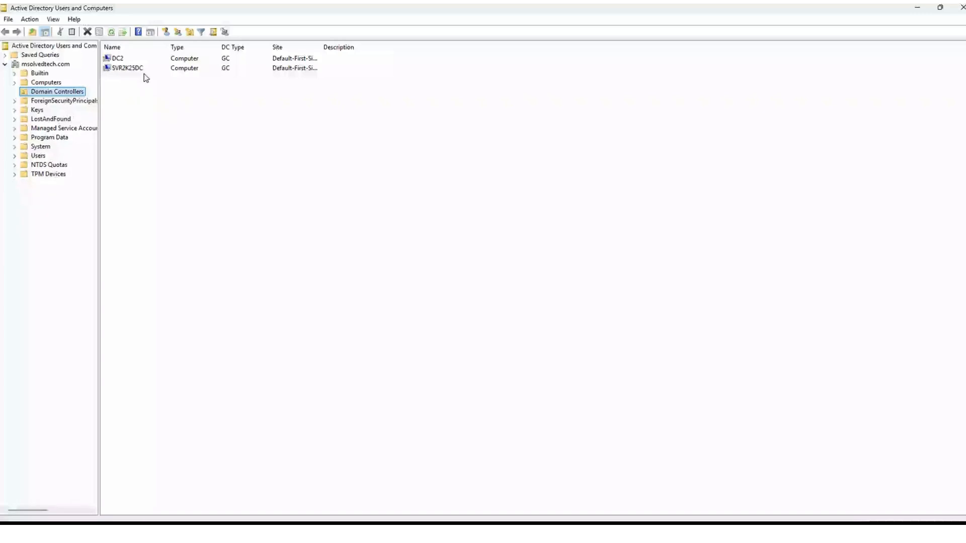
left_click(135, 60)
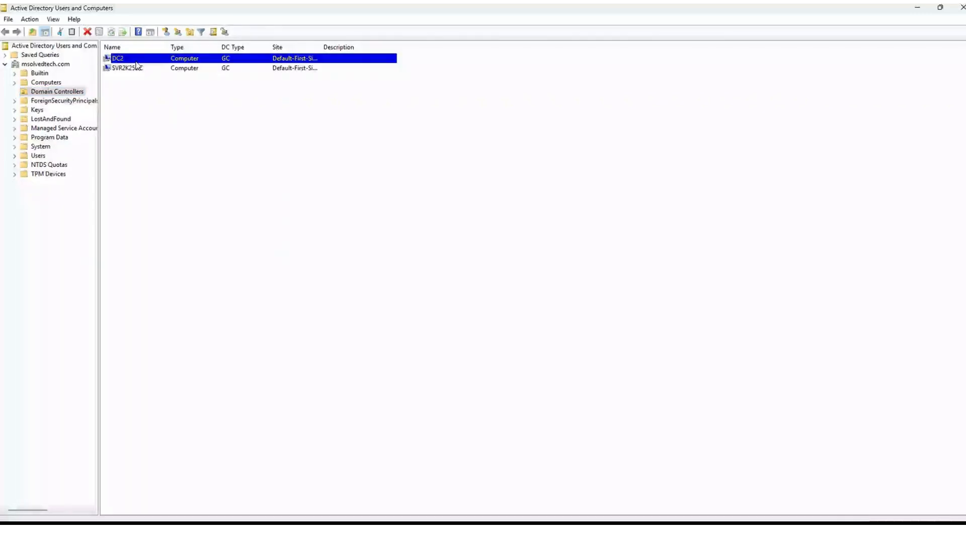
Minimize Active Directory Users and Computers and bring the Server Manager window back
left_click(917, 9)
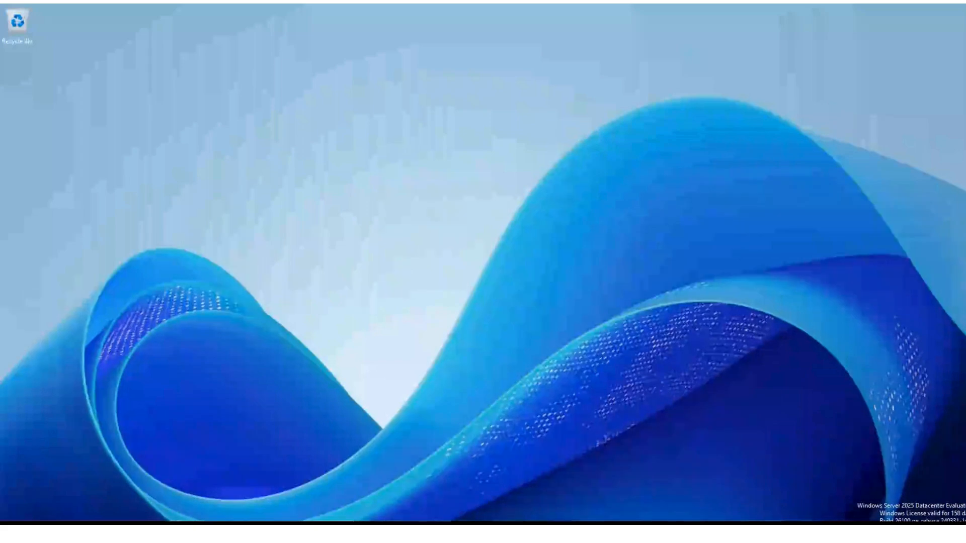
mouse_move(589, 523)
left_click(589, 523)
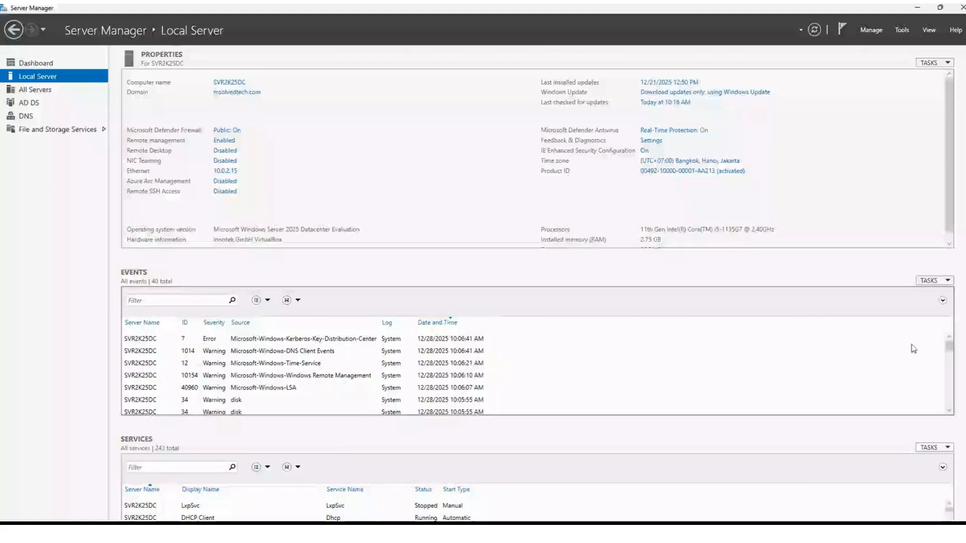